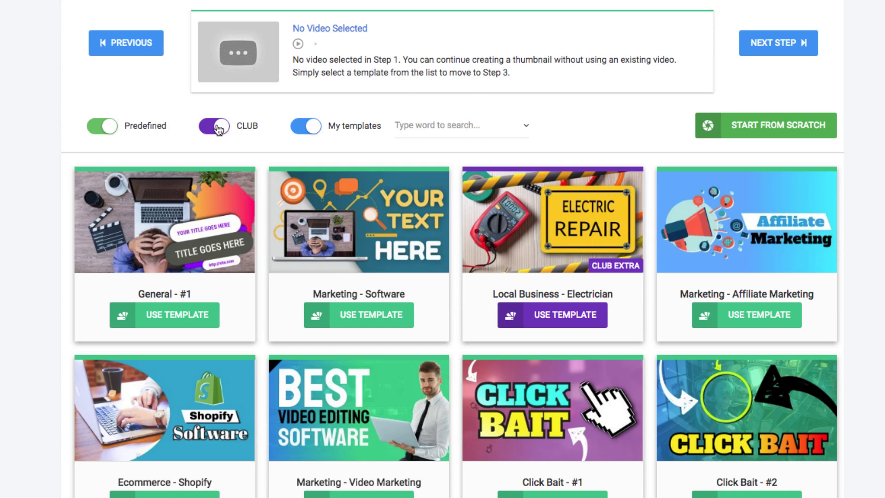
# Look through the gallery of predefined and CLUB thumbnail templates
pyautogui.moveTo(200, 221)
pyautogui.moveTo(387, 214)
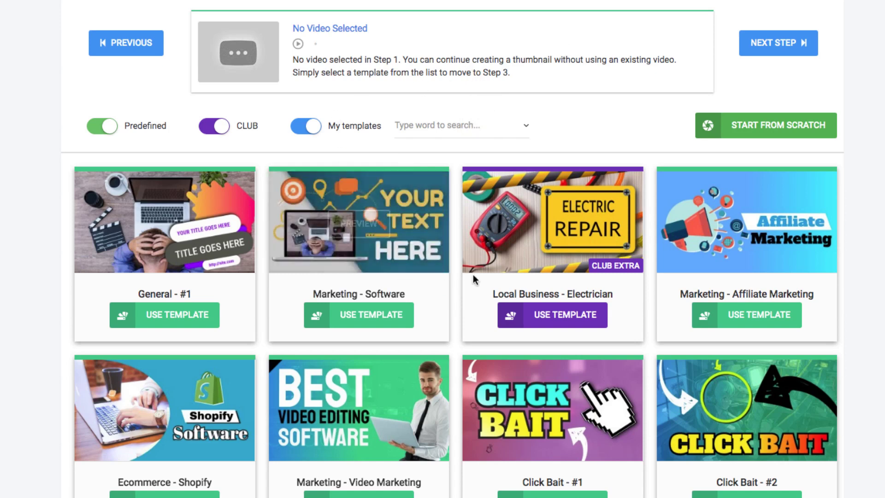
pyautogui.moveTo(819, 244)
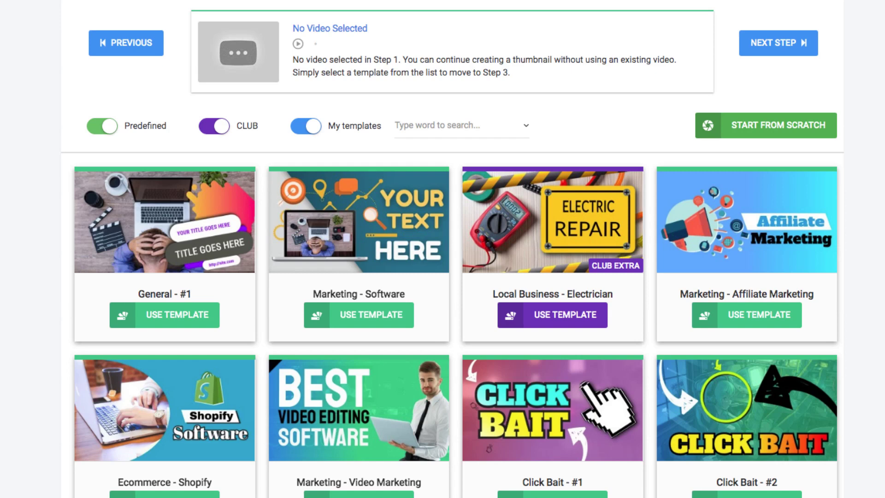
pyautogui.scroll(-3, 452, 249)
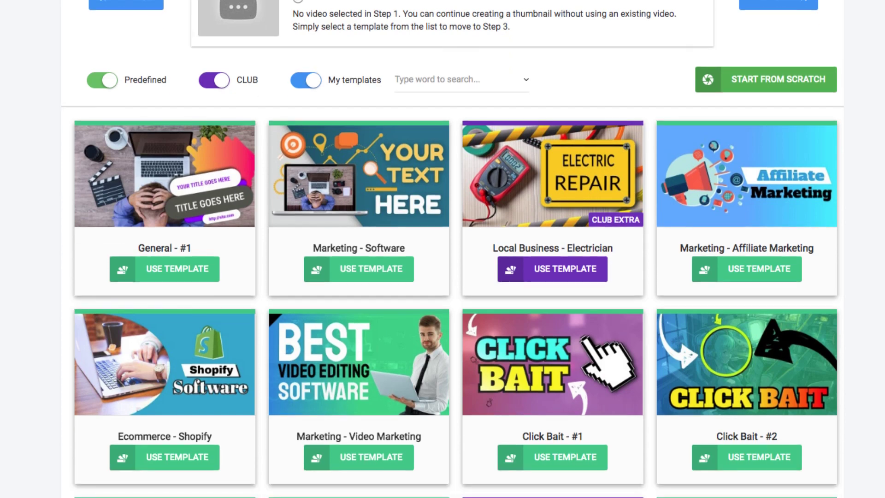
pyautogui.scroll(-10, 452, 249)
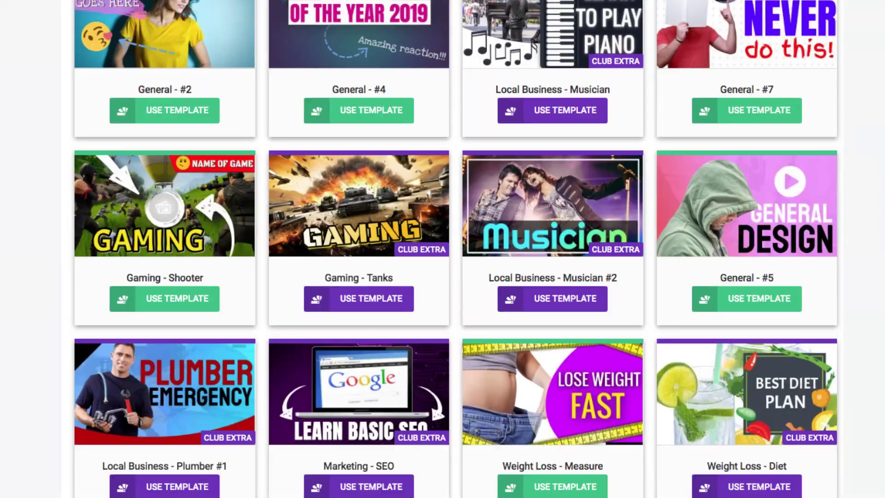
pyautogui.scroll(7, 452, 249)
pyautogui.scroll(10, 452, 248)
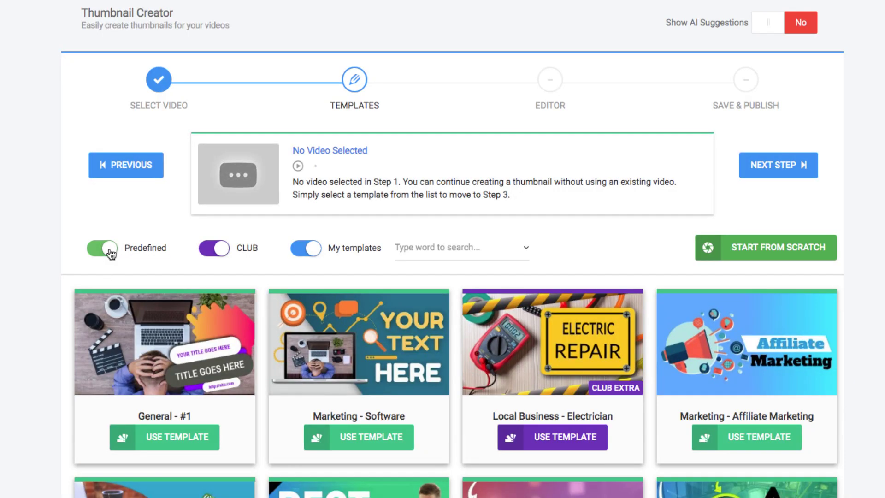
# Hide the CLUB and personal templates from the gallery and open the predefined Click Bait - #2 template for editing
pyautogui.click(211, 249)
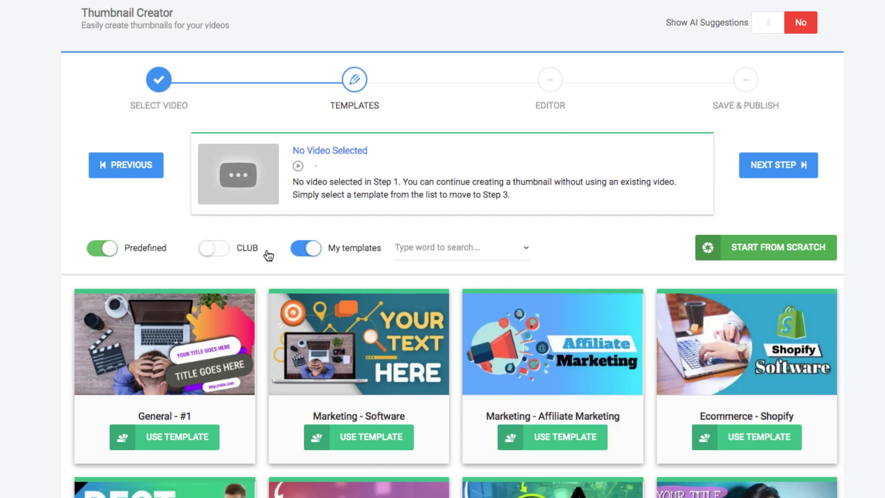
pyautogui.click(297, 250)
pyautogui.scroll(-3, 452, 248)
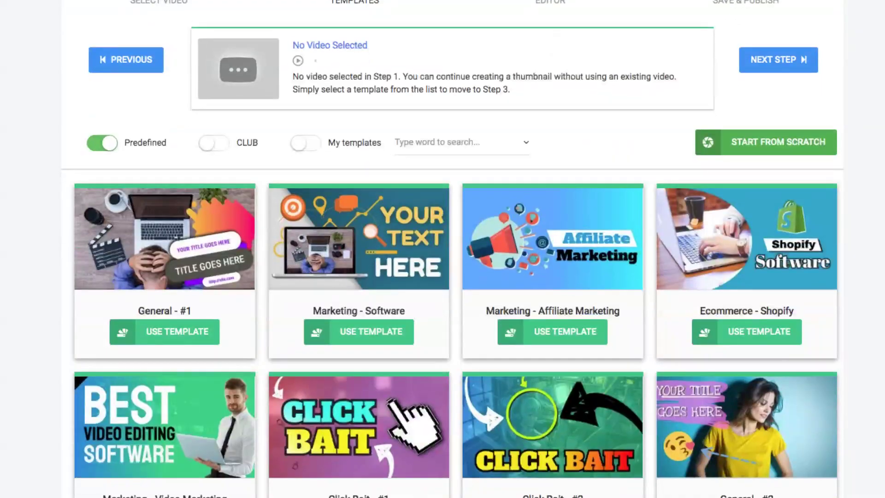
pyautogui.scroll(-6, 452, 249)
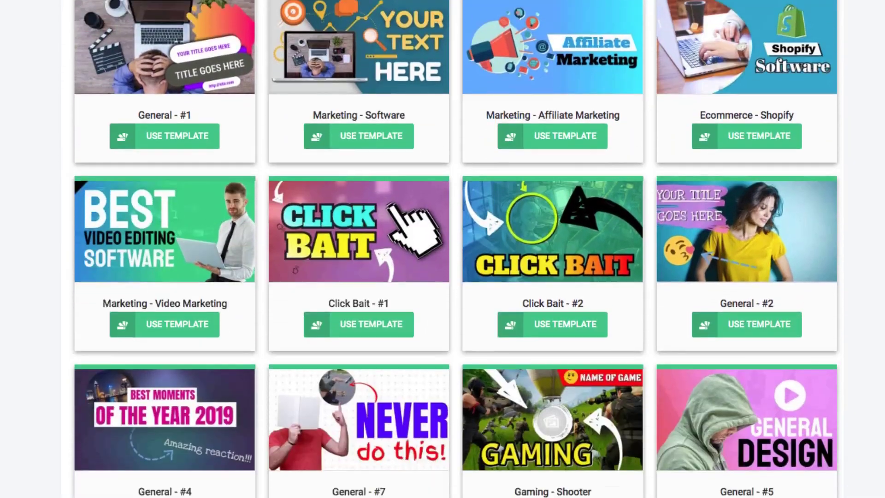
pyautogui.scroll(-2, 571, 220)
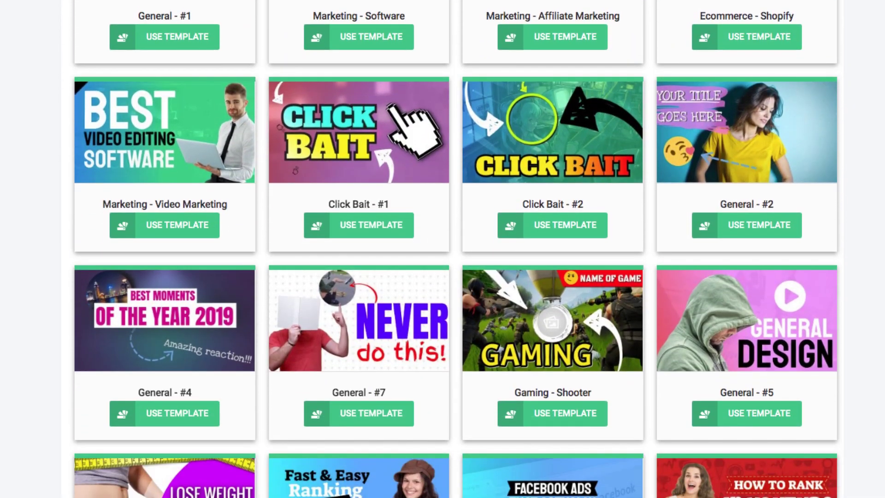
pyautogui.click(572, 220)
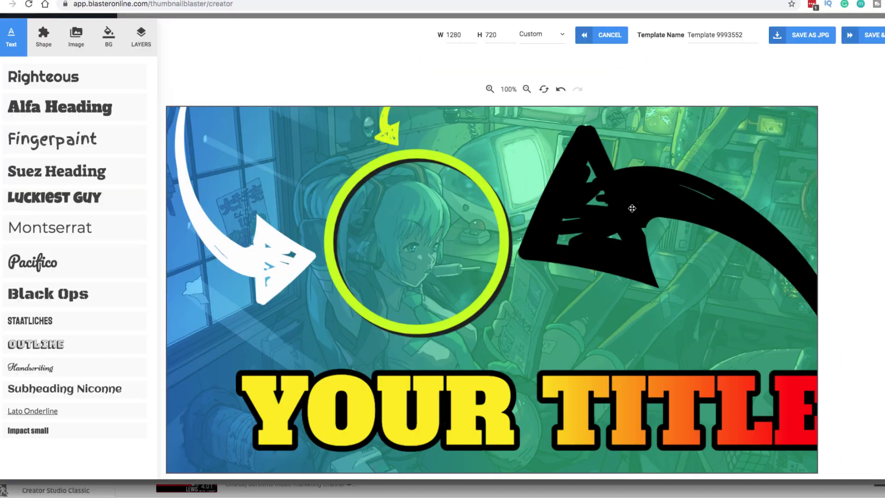
# Shift the YOUR TITLE text so it fits the canvas width and replace its wording with EAZY MONEY
pyautogui.moveTo(489, 404); pyautogui.dragTo(465, 406)
pyautogui.doubleClick(465, 405)
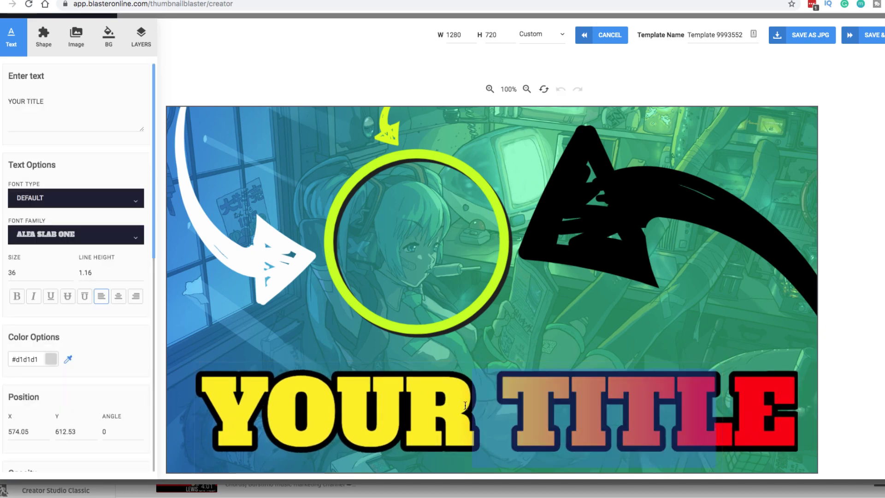
pyautogui.press('BackSpace')
pyautogui.press('BackSpace')
pyautogui.press('BackSpace')
pyautogui.press('BackSpace')
pyautogui.press('BackSpace')
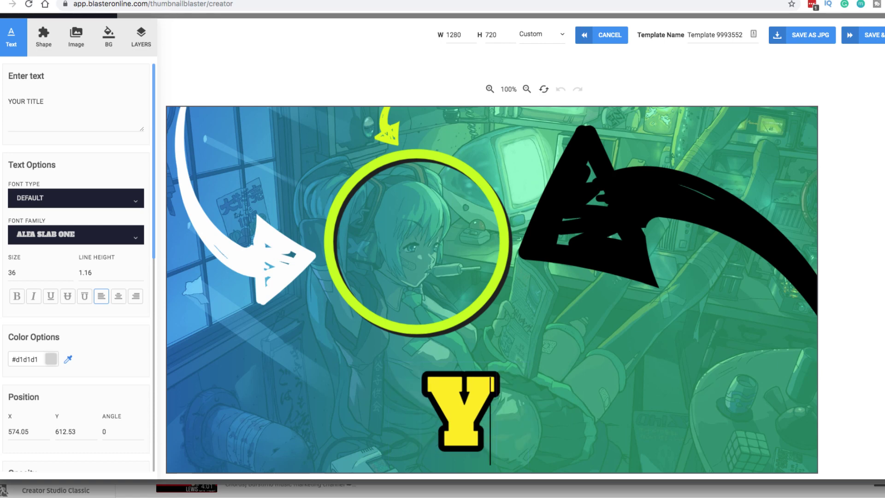
pyautogui.write('E')
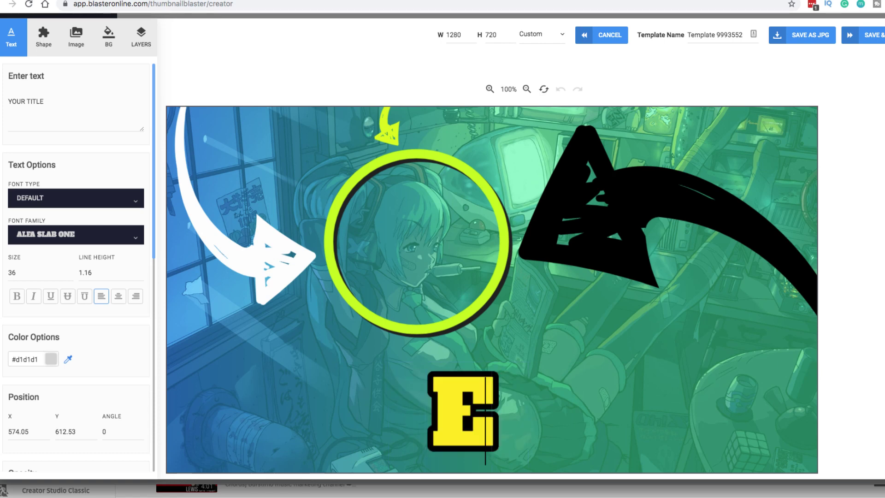
pyautogui.write('azy')
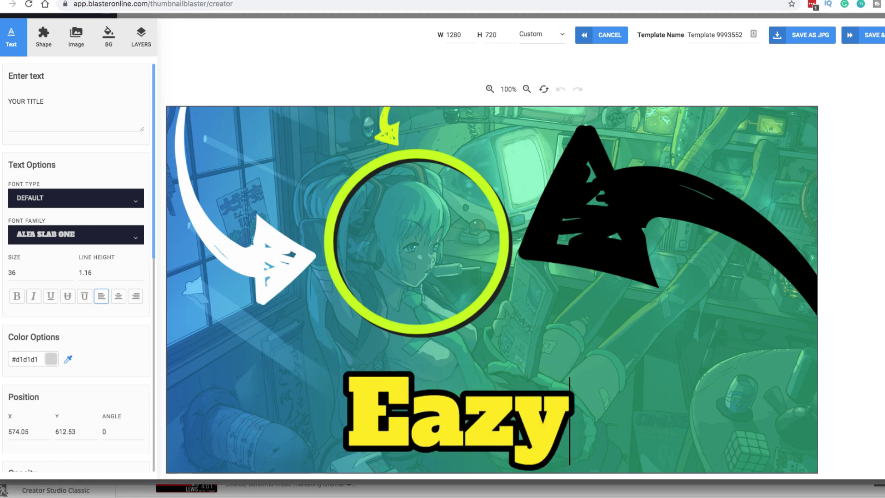
pyautogui.press('BackSpace')
pyautogui.press('BackSpace')
pyautogui.press('BackSpace')
pyautogui.write('azy Mo')
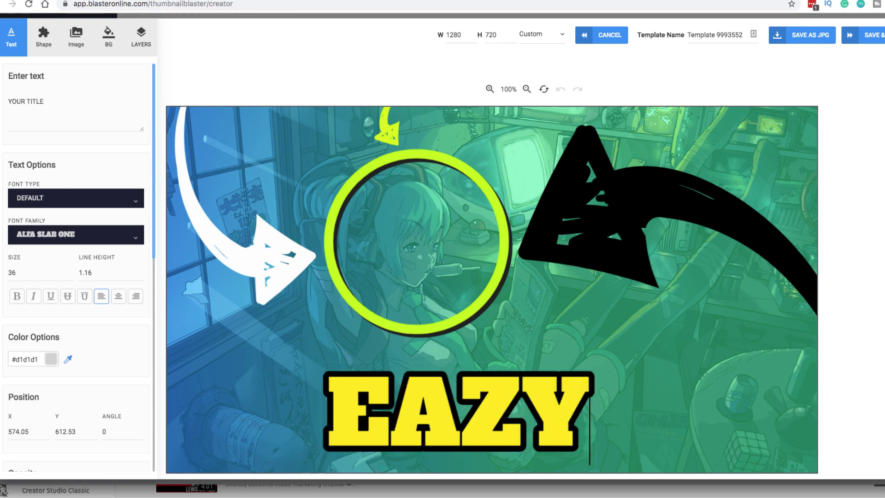
pyautogui.write('ney')
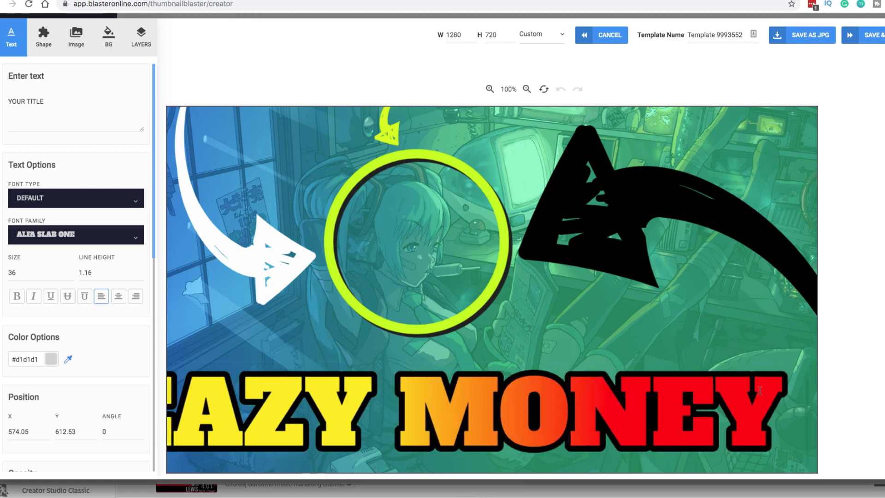
pyautogui.click(729, 384)
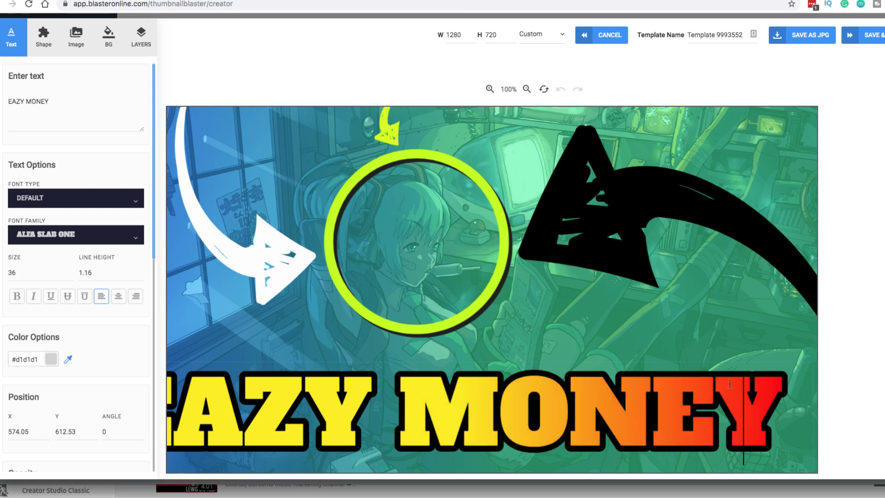
pyautogui.click(656, 334)
# Shrink the EAZY MONEY title and reposition it so the whole text fits along the thumbnail's lower edge
pyautogui.click(777, 373)
pyautogui.moveTo(812, 358)
pyautogui.mouseDown()
pyautogui.moveTo(797, 364)
pyautogui.moveTo(808, 356)
pyautogui.mouseUp()
pyautogui.click(807, 356)
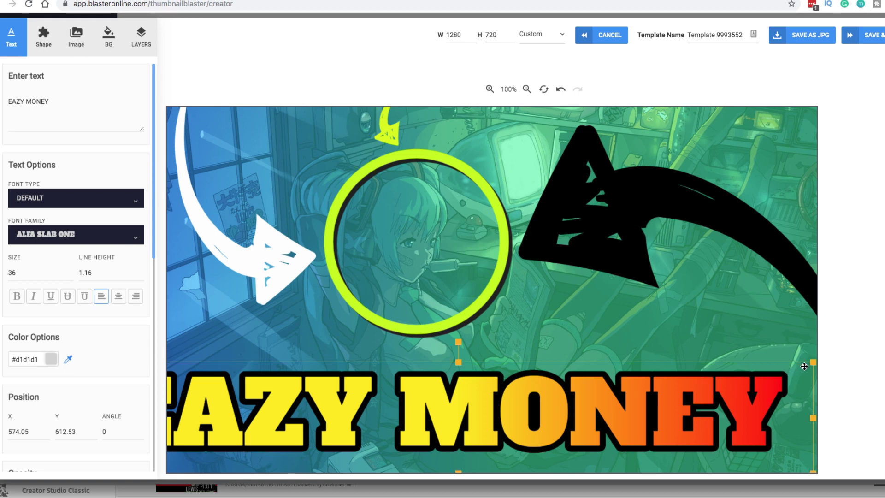
pyautogui.moveTo(812, 361); pyautogui.dragTo(682, 389)
pyautogui.moveTo(594, 413); pyautogui.dragTo(700, 409)
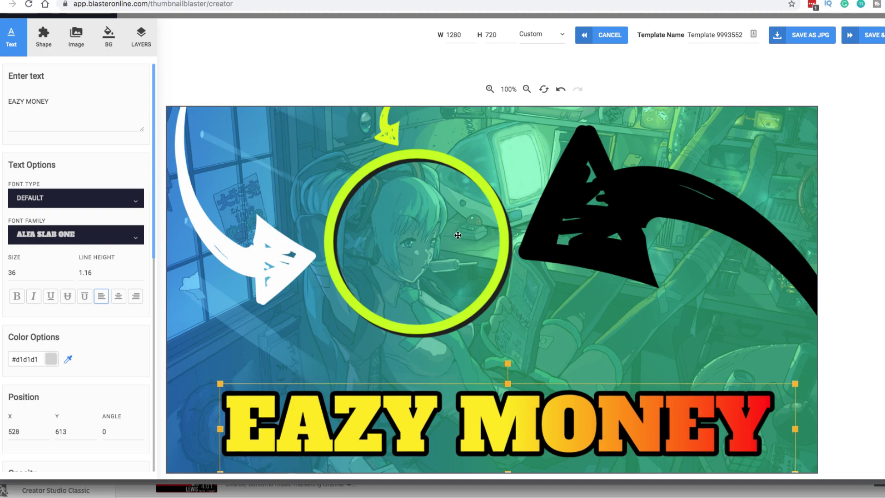
# Set the thumbnail background to the solid dark red #b71c1c
pyautogui.click(104, 44)
pyautogui.click(110, 157)
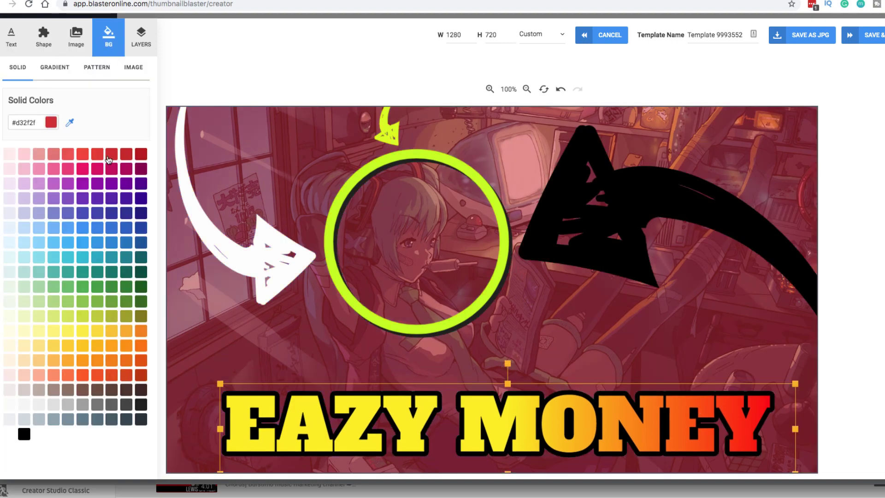
pyautogui.click(141, 157)
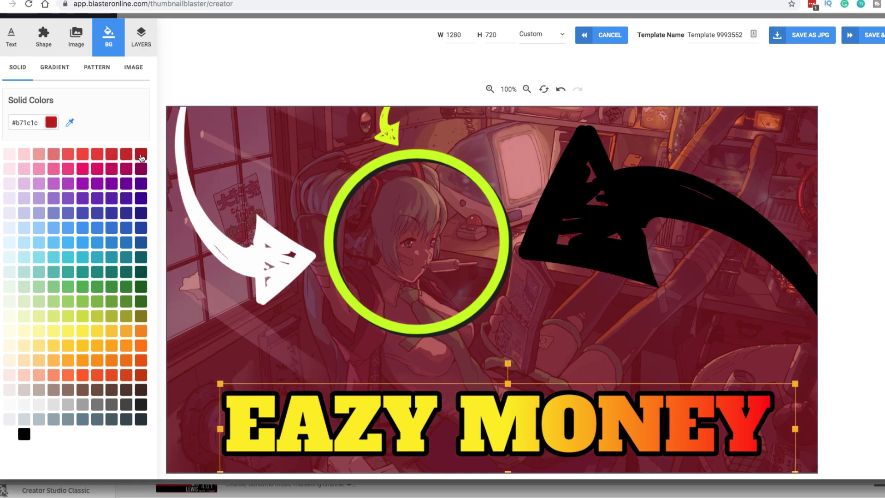
# Apply the dark purple pattern with white hexagons as background and shift the semi-transparent anime picture downward
pyautogui.click(95, 69)
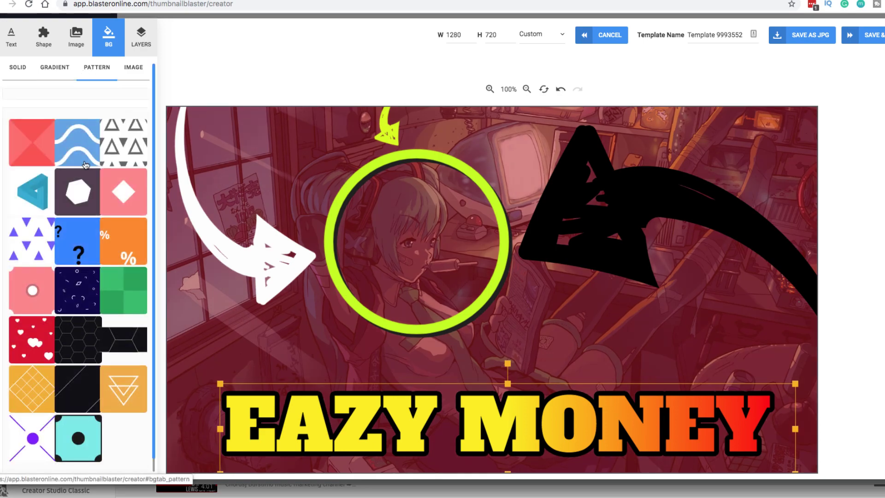
pyautogui.click(85, 186)
pyautogui.moveTo(318, 196); pyautogui.dragTo(269, 246)
pyautogui.click(284, 139)
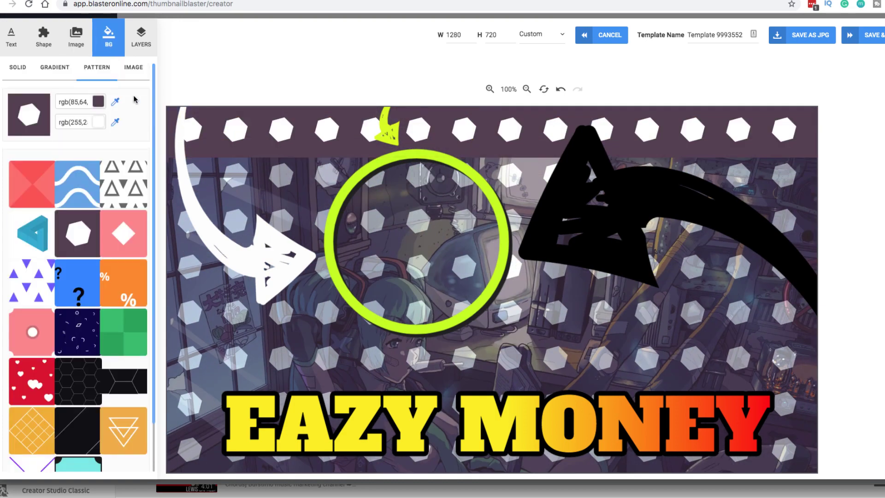
# Add the system stock photo of the woman in a yellow T-shirt to the thumbnail
pyautogui.click(138, 47)
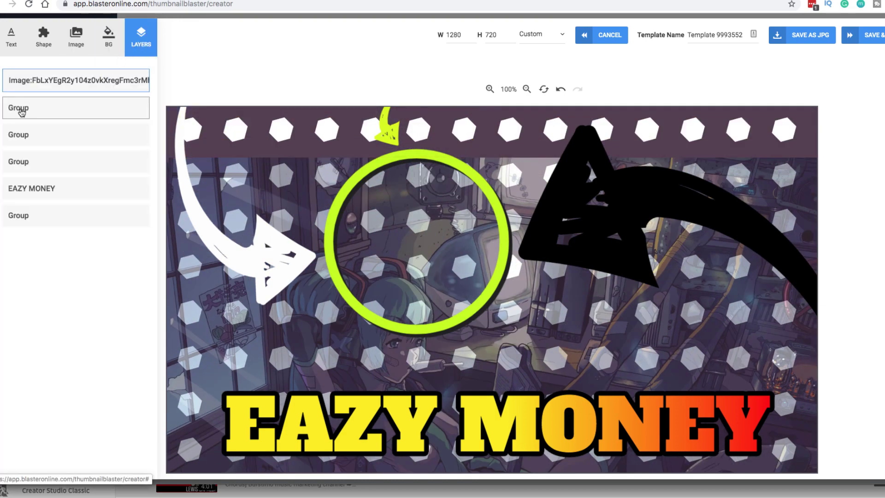
pyautogui.click(110, 55)
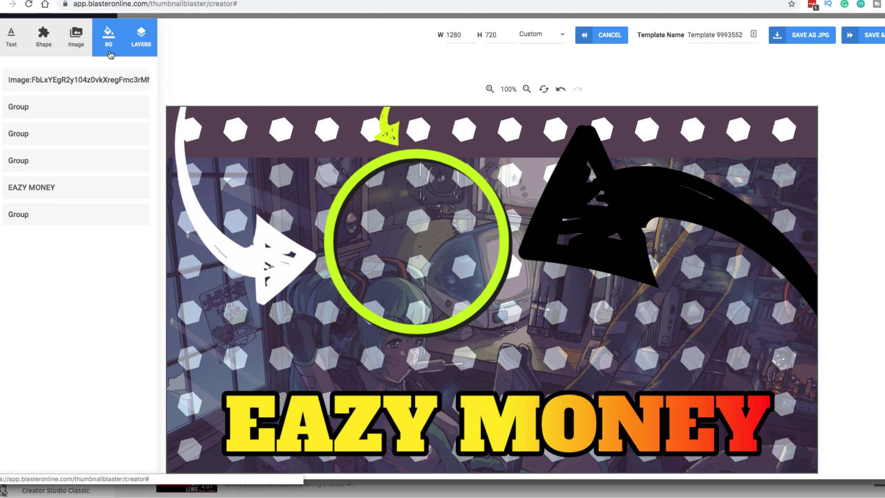
pyautogui.click(74, 39)
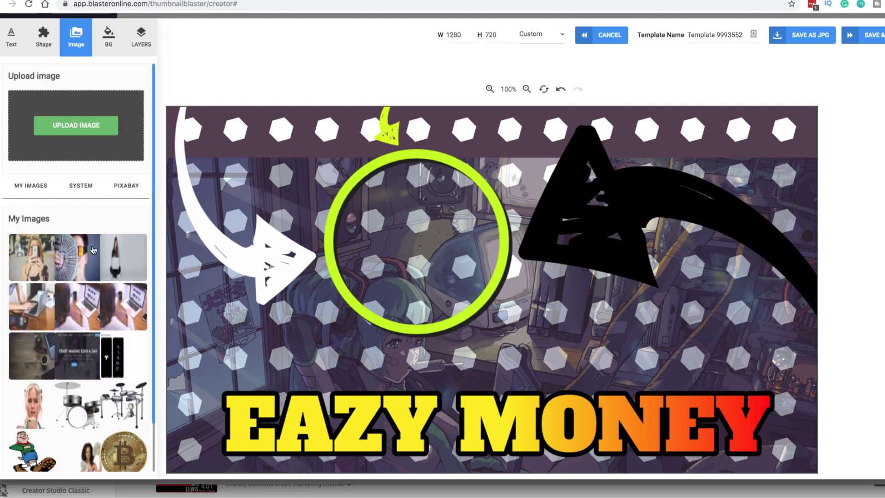
pyautogui.click(81, 187)
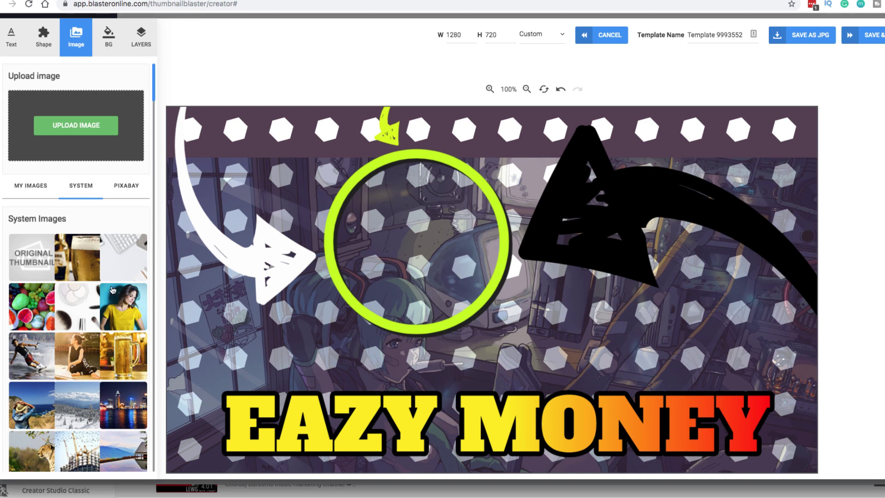
pyautogui.click(125, 190)
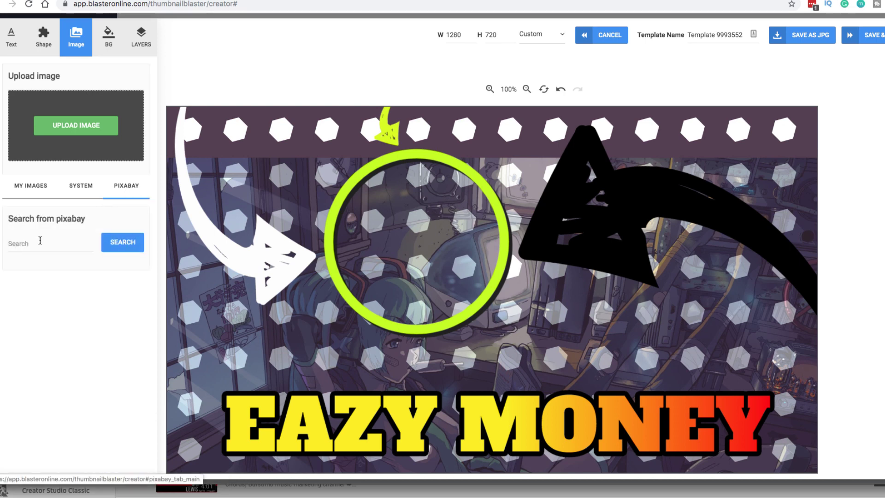
pyautogui.click(88, 188)
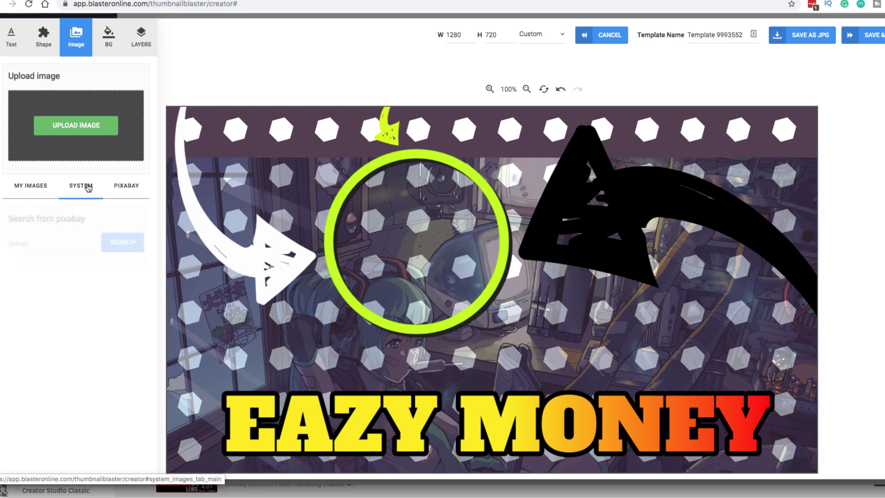
pyautogui.click(112, 302)
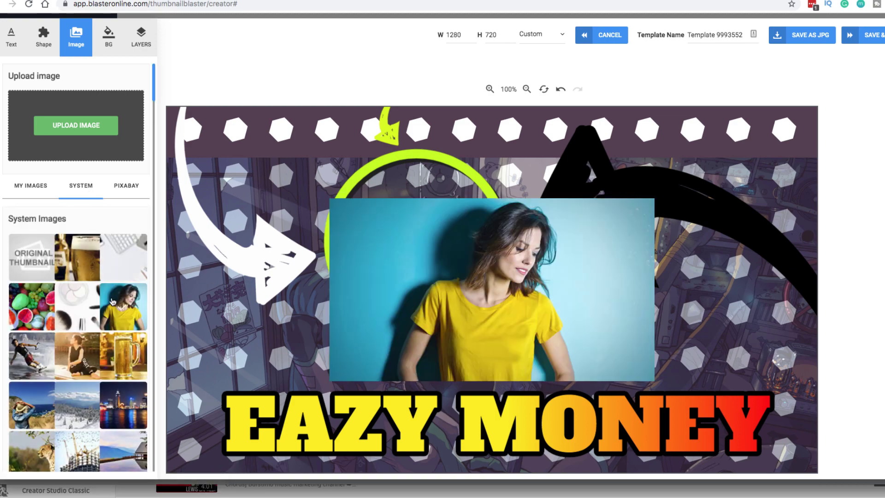
# Enlarge the woman's photo from two opposite corners until it fills the whole canvas
pyautogui.click(405, 265)
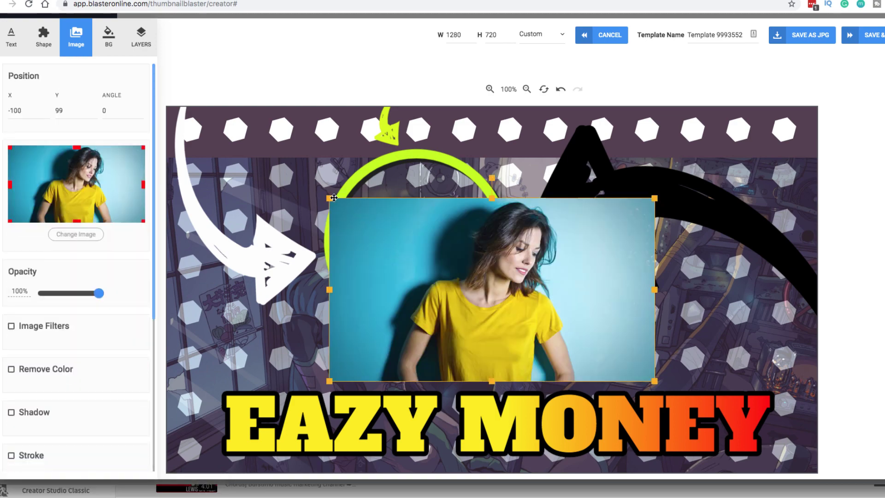
pyautogui.moveTo(323, 196); pyautogui.dragTo(142, 138)
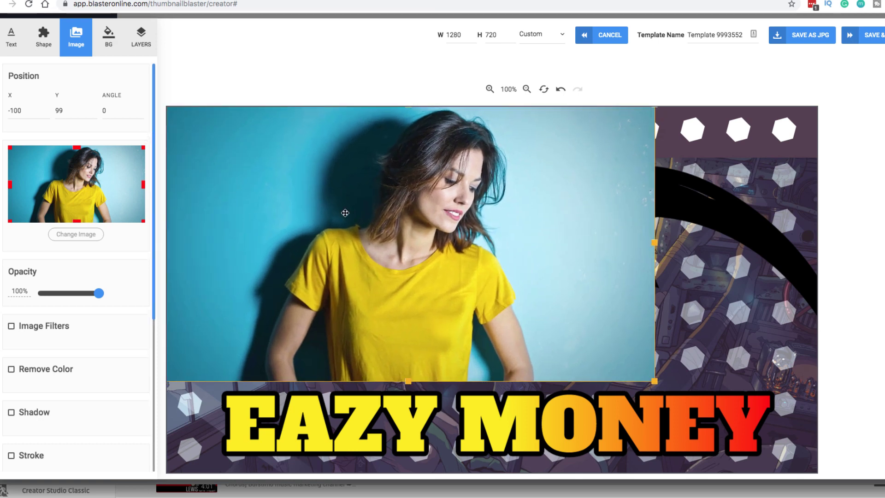
pyautogui.moveTo(653, 382); pyautogui.dragTo(834, 480)
# Reorder the 01model.jpg layer behind the arrows, circle and title, and move the black arrow clear of the woman's face
pyautogui.click(141, 37)
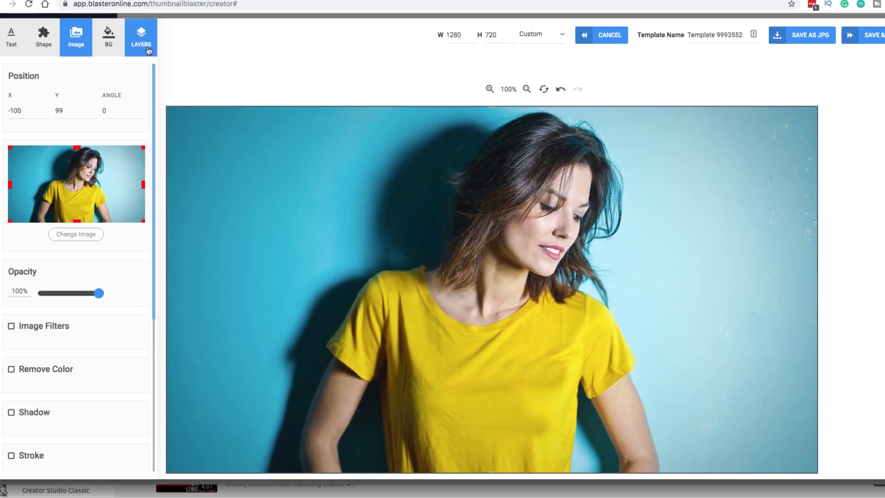
pyautogui.moveTo(83, 232); pyautogui.dragTo(69, 88)
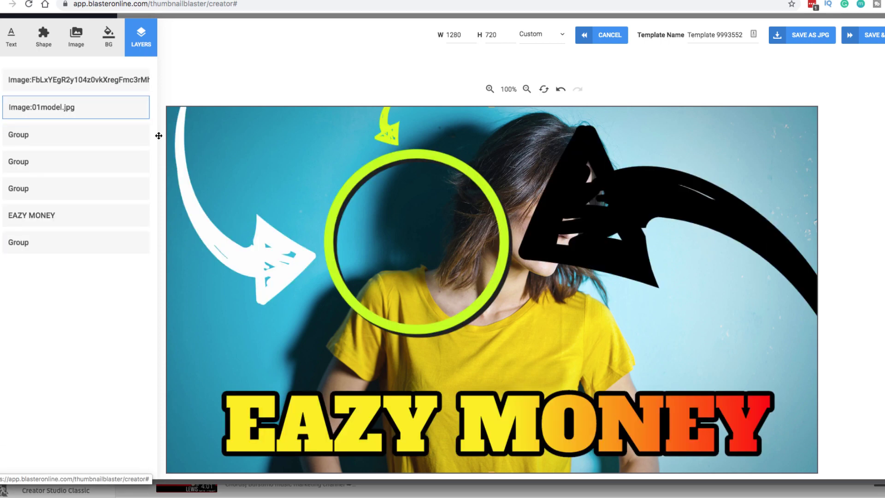
pyautogui.moveTo(564, 233); pyautogui.dragTo(678, 214)
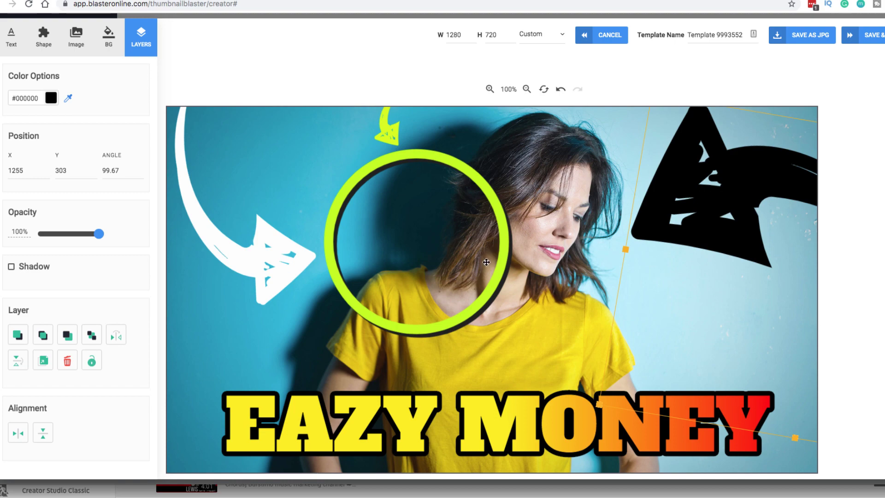
# Move the green circle around the woman's face and shift the white arrow so it points at the circle
pyautogui.moveTo(486, 262); pyautogui.dragTo(420, 293)
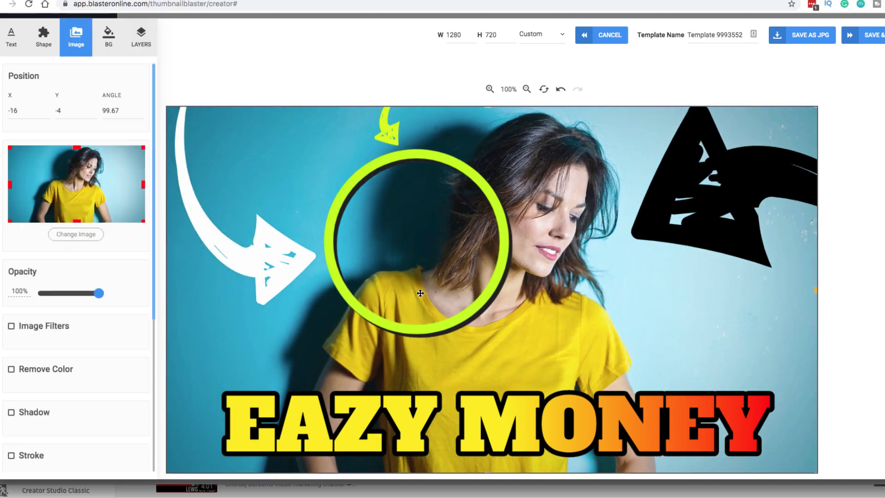
pyautogui.moveTo(428, 326); pyautogui.dragTo(553, 296)
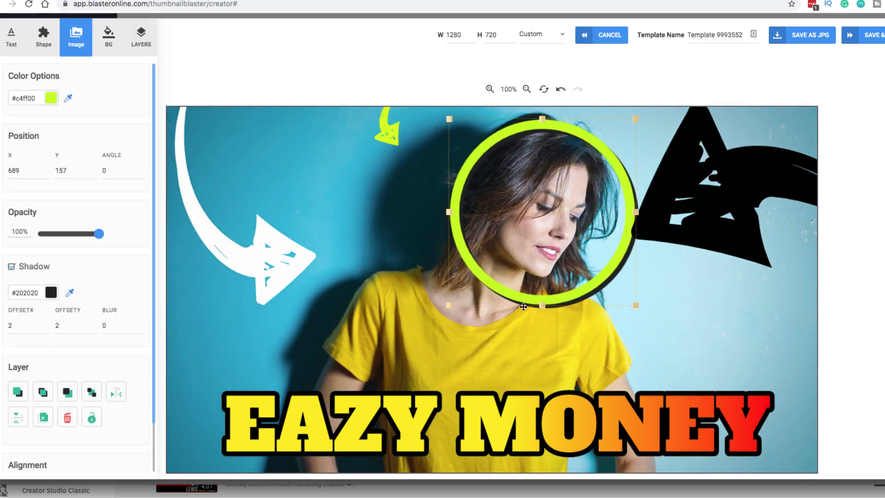
pyautogui.moveTo(263, 268); pyautogui.dragTo(371, 236)
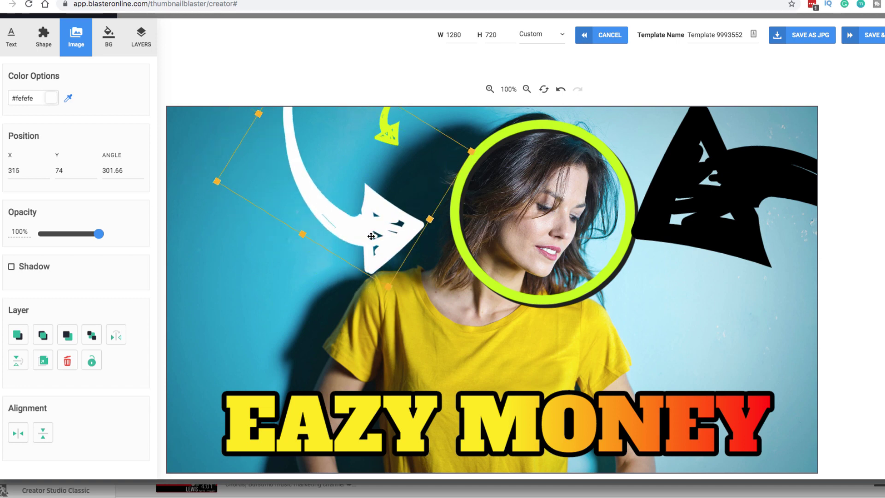
pyautogui.moveTo(454, 247); pyautogui.dragTo(452, 247)
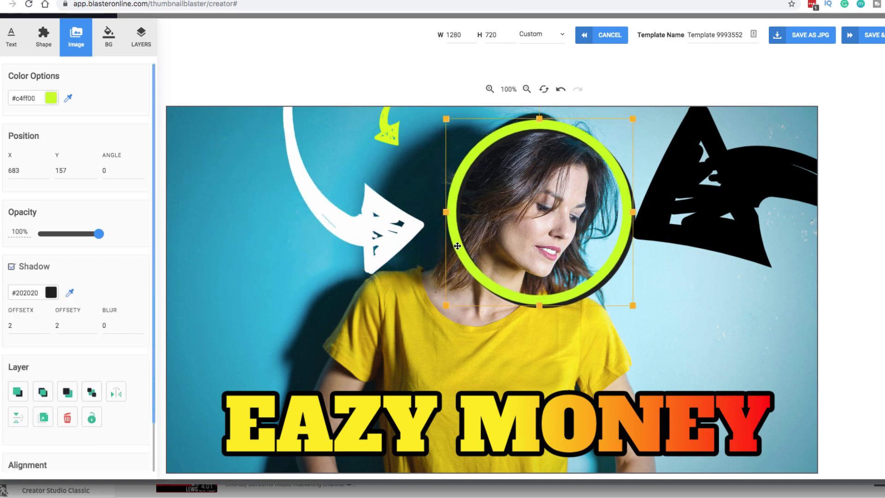
# Add an Alfa Heading text above the EAZY MONEY title and set its colour to #ffffff
pyautogui.click(16, 43)
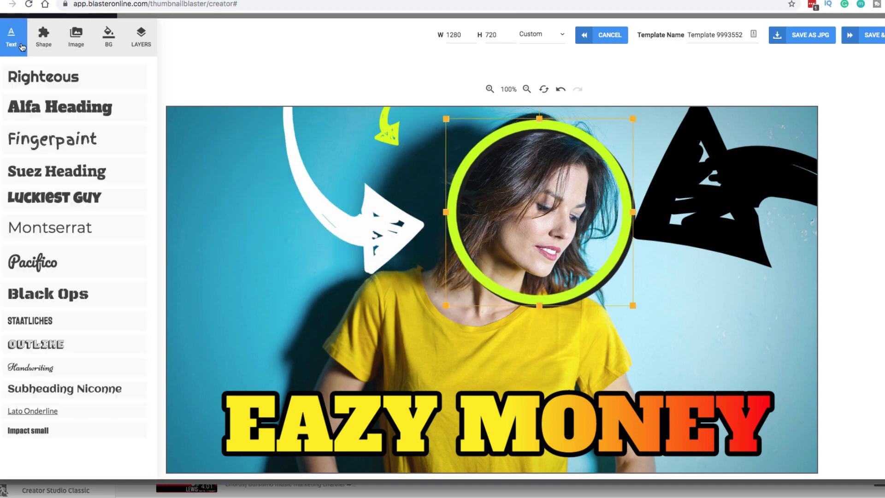
pyautogui.click(88, 104)
pyautogui.click(380, 282)
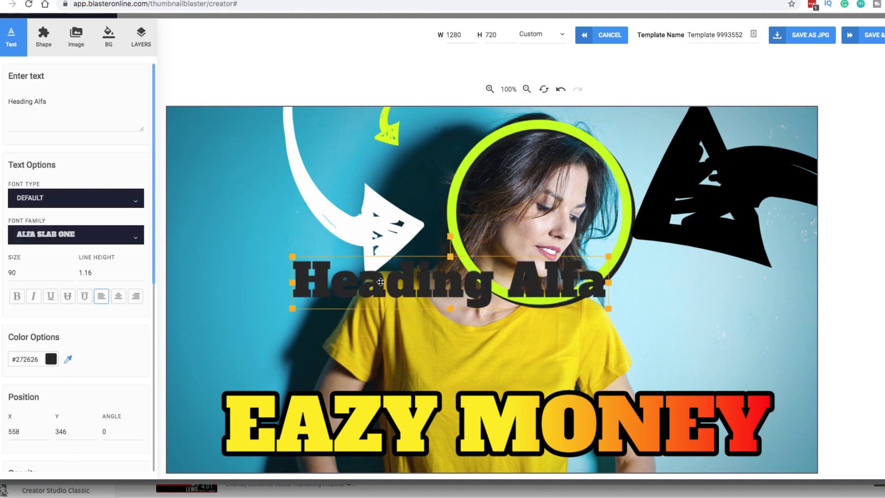
pyautogui.moveTo(380, 282); pyautogui.dragTo(106, 282)
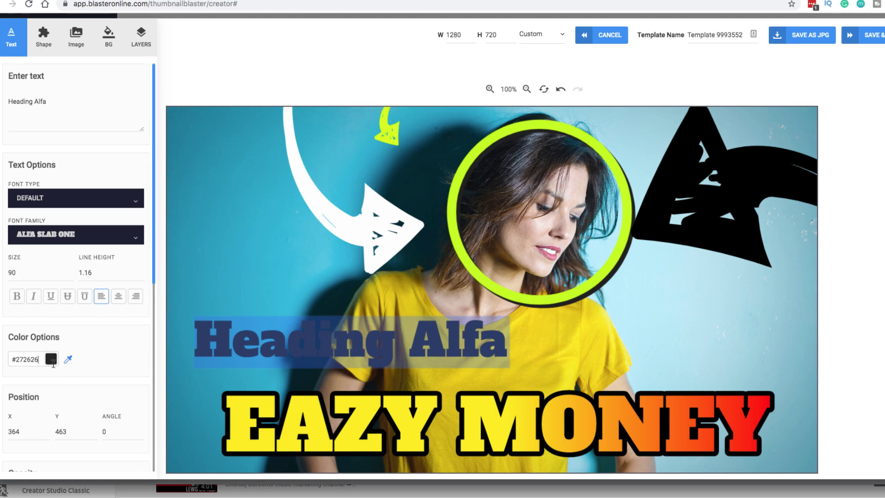
pyautogui.click(25, 359)
pyautogui.write('#ffffff')
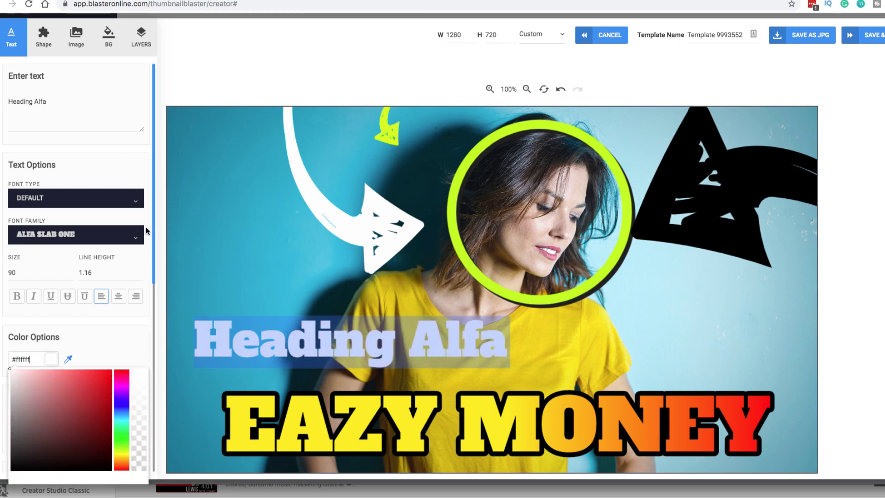
# Enable a stroke on the Heading Alfa text and set its width to 13
pyautogui.scroll(-1, 155, 257)
pyautogui.scroll(-6, 155, 257)
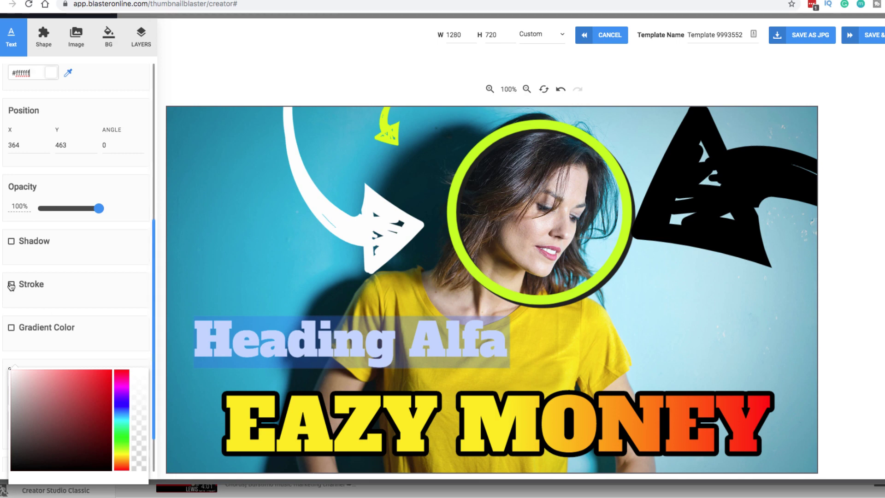
pyautogui.click(11, 284)
pyautogui.click(12, 285)
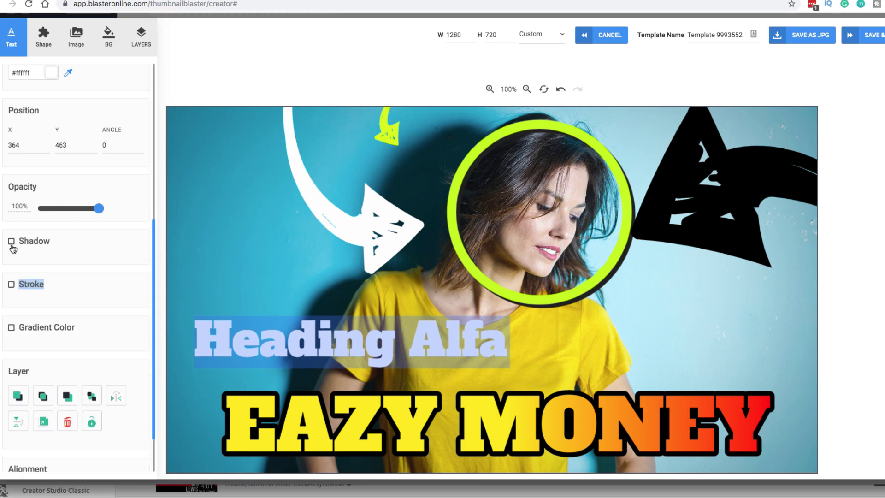
pyautogui.click(11, 285)
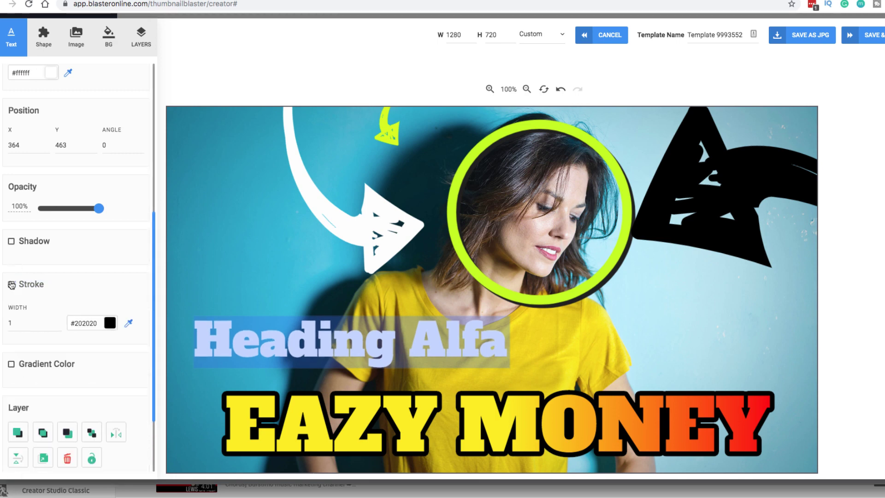
pyautogui.click(59, 321)
pyautogui.click(58, 321)
pyautogui.click(58, 321)
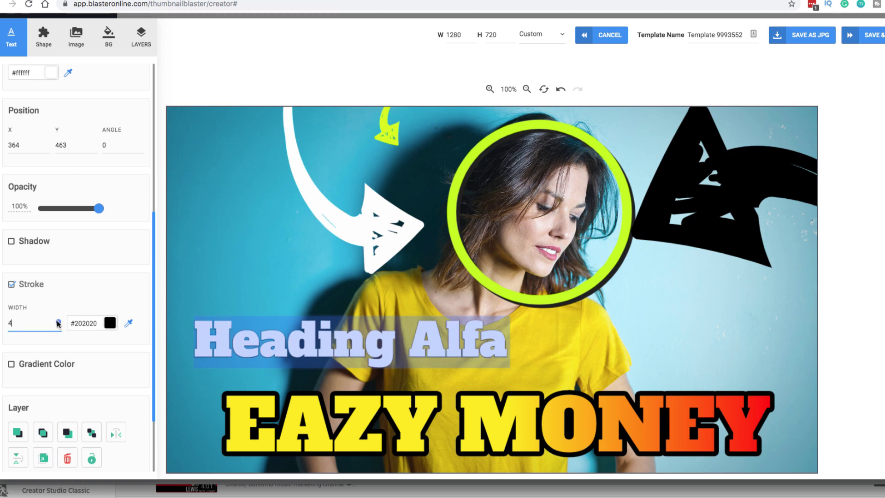
pyautogui.press('BackSpace')
pyautogui.write('13')
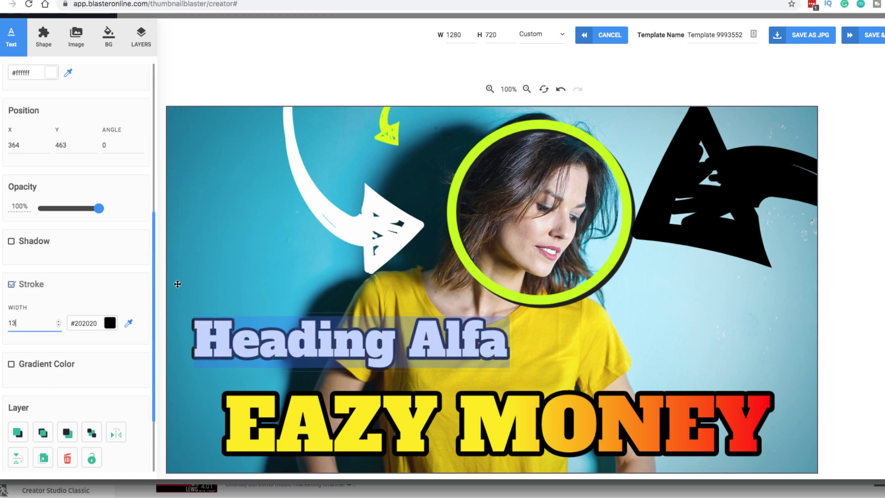
pyautogui.click(177, 284)
# Move the Heading Alfa text to the upper-left corner of the thumbnail
pyautogui.moveTo(352, 335); pyautogui.dragTo(352, 130)
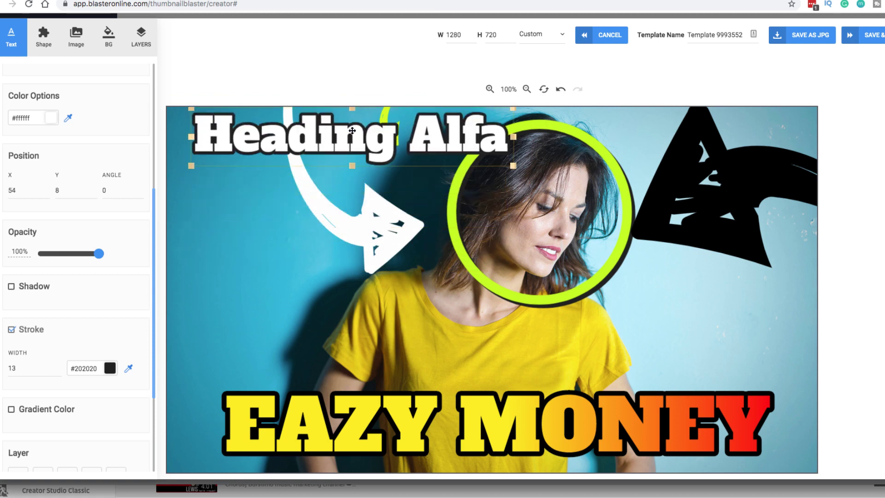
pyautogui.click(249, 119)
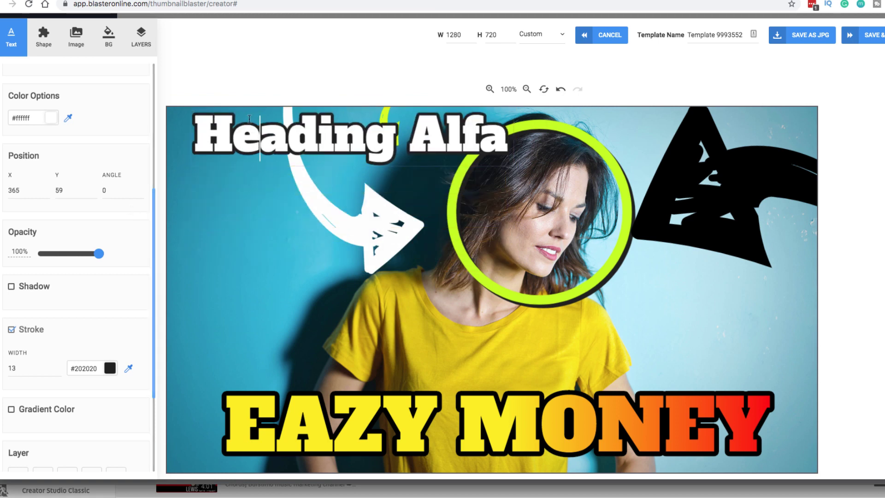
pyautogui.click(207, 204)
pyautogui.moveTo(253, 141); pyautogui.dragTo(252, 148)
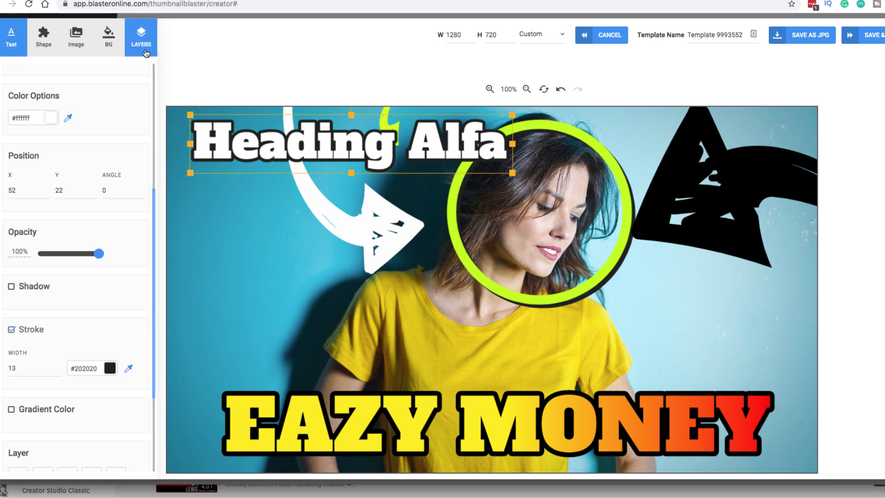
# Move the white arrow below the Heading Alfa text beside the woman's shoulder and shift her photo slightly up and to the right
pyautogui.click(396, 249)
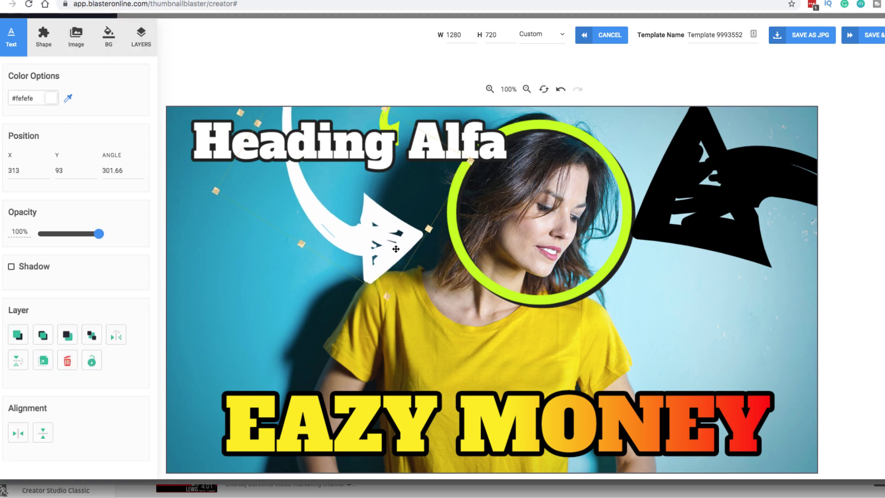
pyautogui.moveTo(396, 248); pyautogui.dragTo(322, 320)
pyautogui.moveTo(681, 219); pyautogui.dragTo(695, 197)
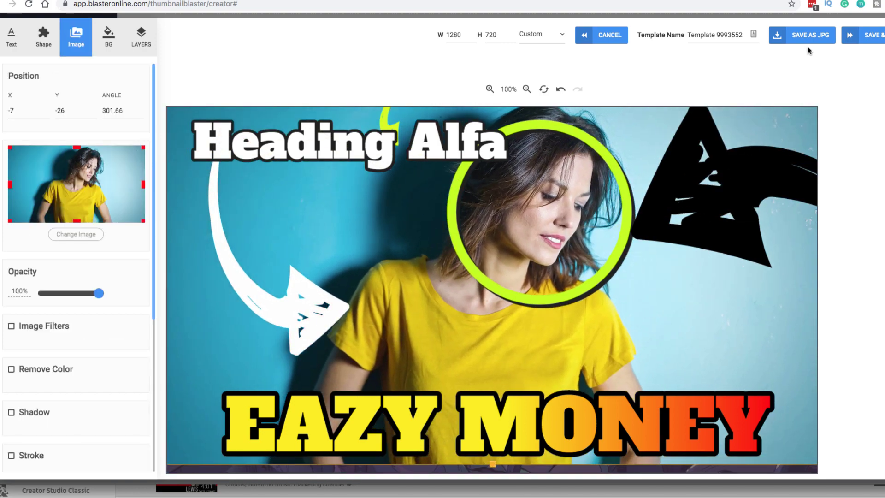
# Save the design to view the thumbnail and its publishing options, and return to the editor to look over the background and layer settings
pyautogui.click(882, 38)
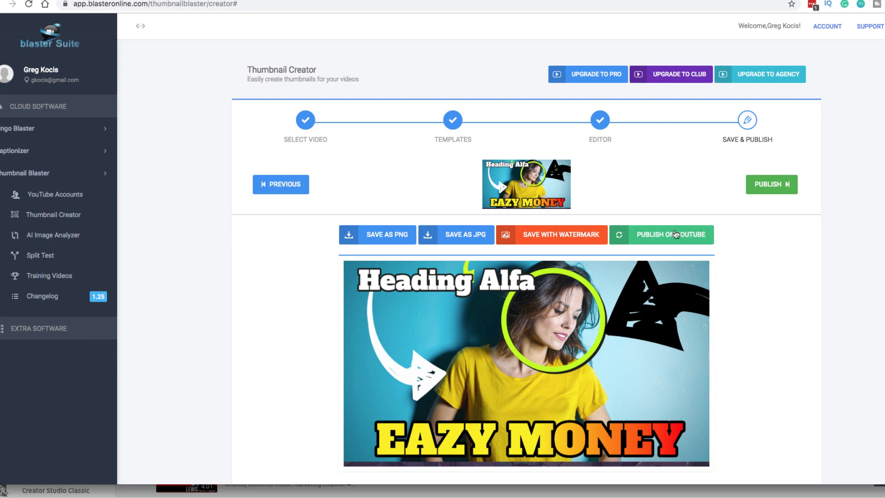
pyautogui.click(268, 186)
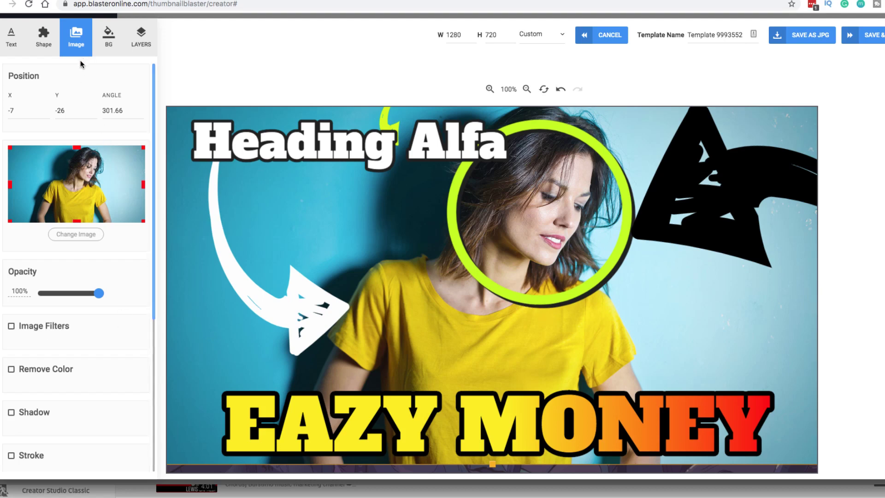
pyautogui.click(105, 50)
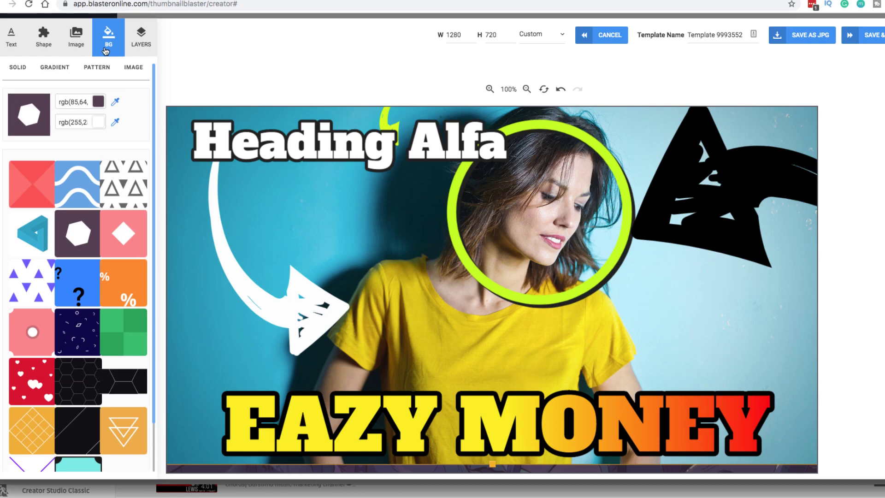
pyautogui.click(133, 46)
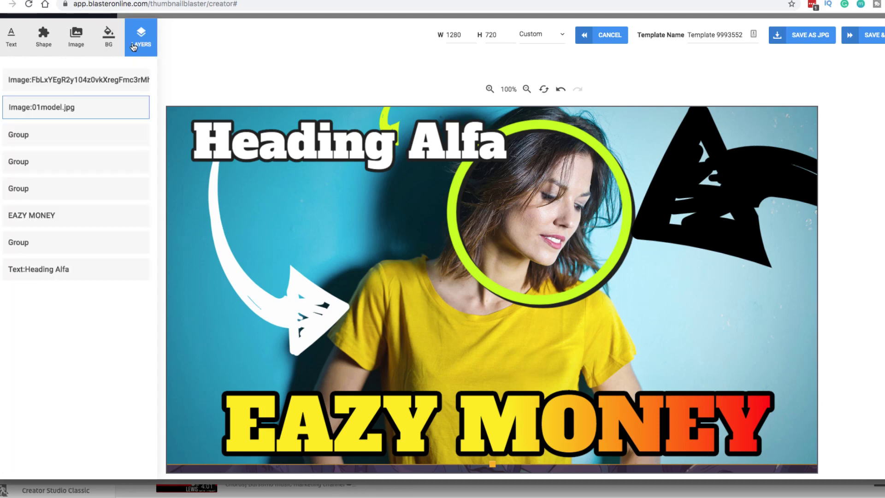
pyautogui.click(62, 43)
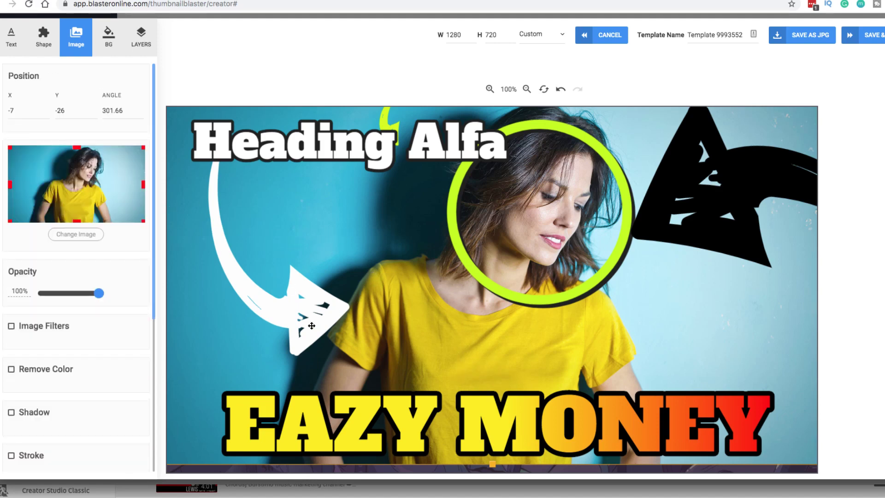
# Nudge the white arrow slightly upward and add a large frowning emoji to the lower right of the woman's face
pyautogui.moveTo(312, 325); pyautogui.dragTo(317, 311)
pyautogui.click(50, 51)
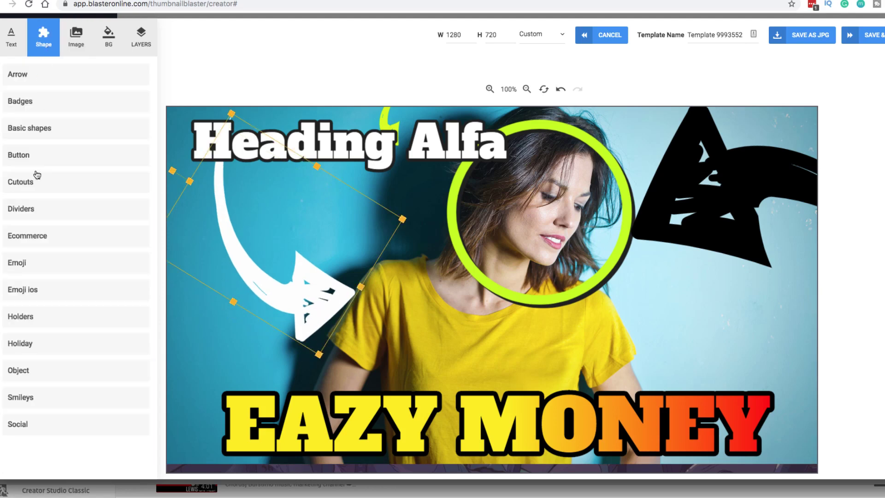
pyautogui.click(28, 263)
pyautogui.click(64, 290)
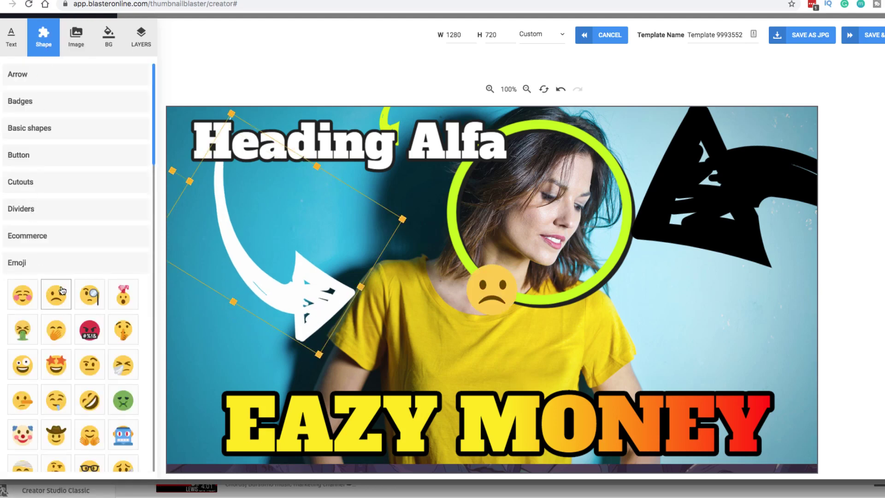
pyautogui.click(477, 289)
pyautogui.moveTo(633, 316); pyautogui.dragTo(645, 328)
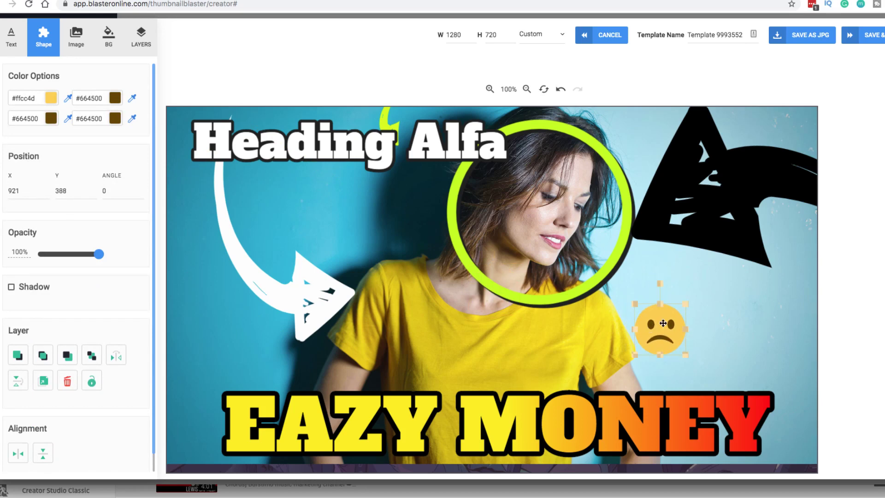
pyautogui.moveTo(718, 280); pyautogui.dragTo(696, 282)
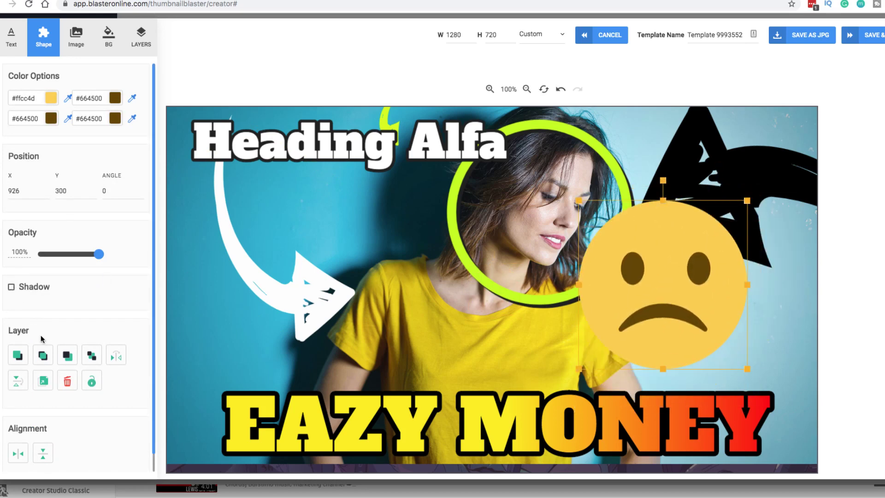
# Give the frowning emoji a shadow with a different colour, and shrink and reposition the emoji beside the woman
pyautogui.click(11, 287)
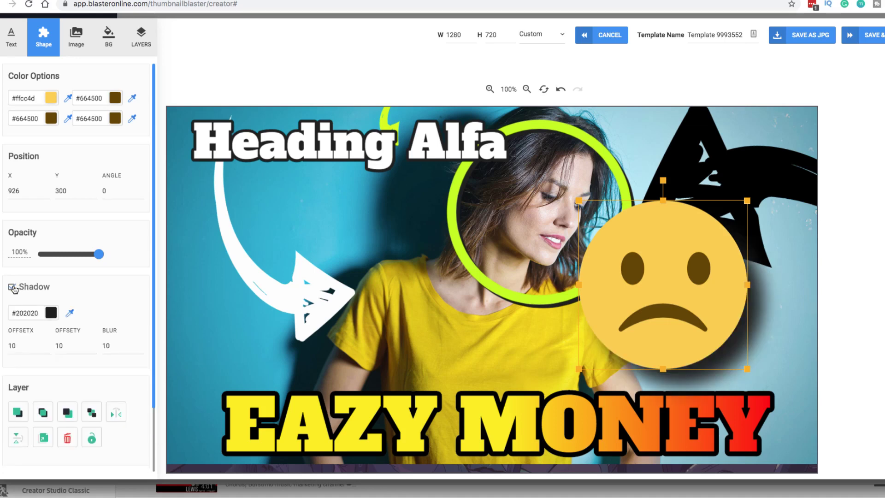
pyautogui.click(51, 313)
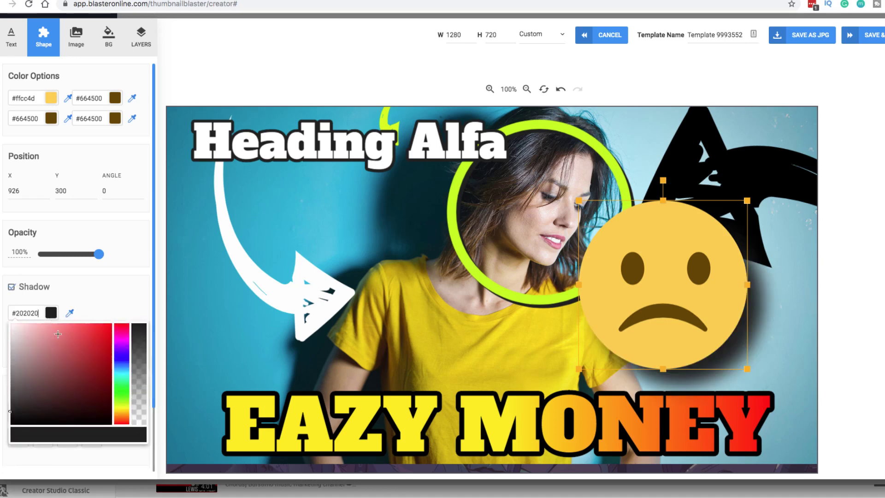
pyautogui.click(10, 323)
pyautogui.moveTo(27, 334); pyautogui.dragTo(72, 374)
pyautogui.moveTo(746, 368); pyautogui.dragTo(666, 289)
pyautogui.moveTo(640, 230); pyautogui.dragTo(744, 320)
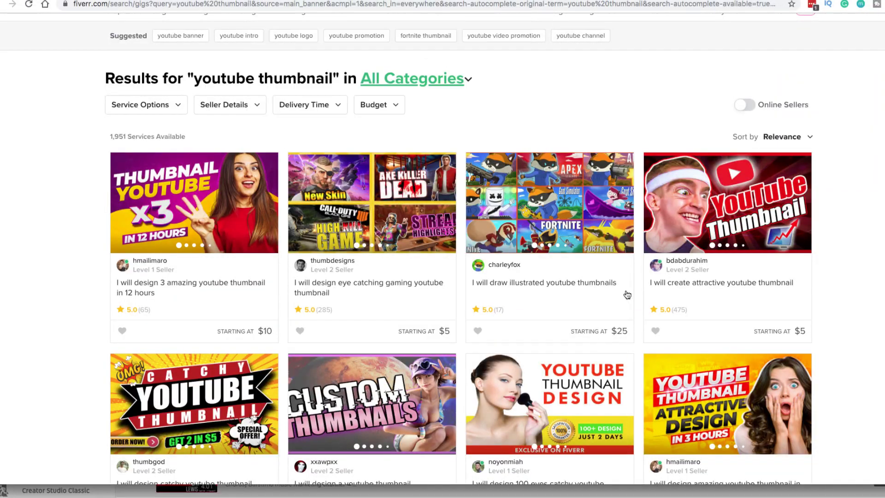
# Switch to Fiverr and examine the designs and starting prices in the "youtube thumbnail" gig results, down to the end of the page
pyautogui.scroll(-6, 775, 318)
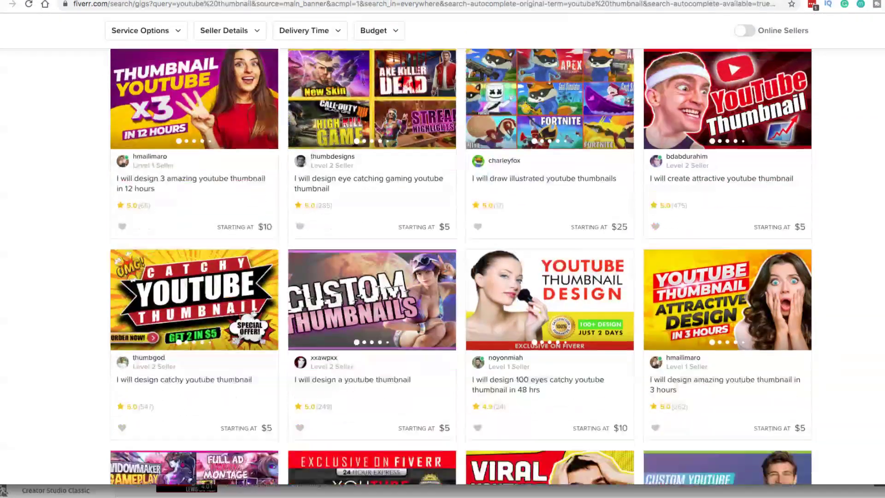
pyautogui.scroll(-2, 461, 267)
pyautogui.scroll(-5, 461, 267)
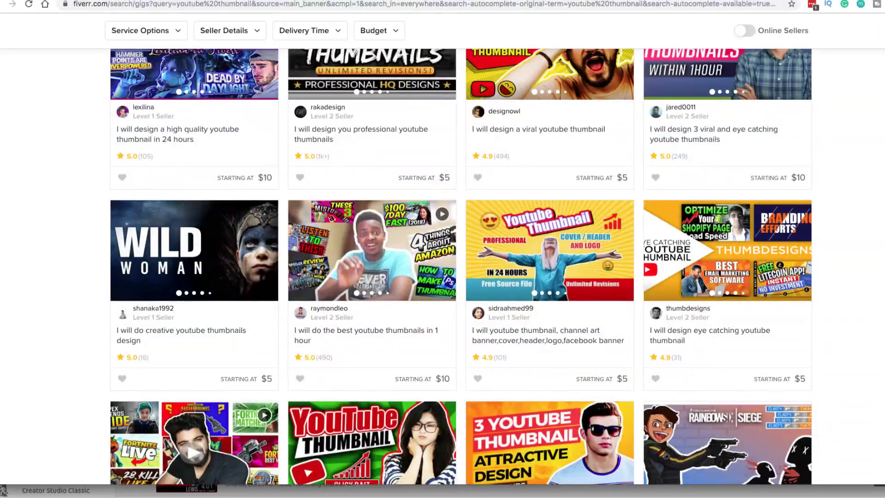
pyautogui.scroll(-4, 460, 267)
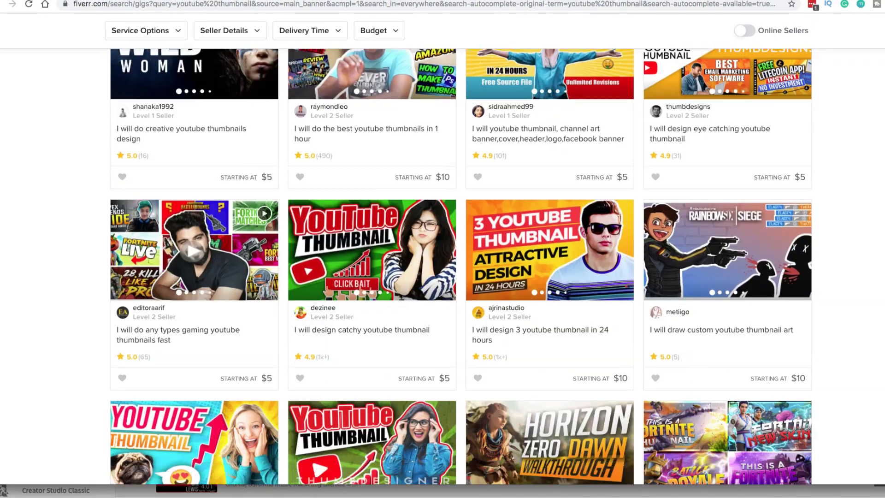
pyautogui.scroll(-7, 461, 267)
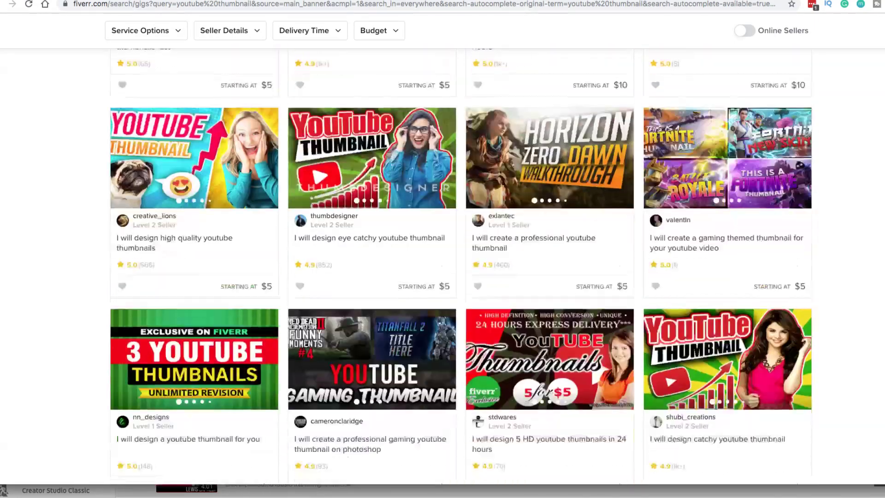
pyautogui.scroll(-6, 713, 376)
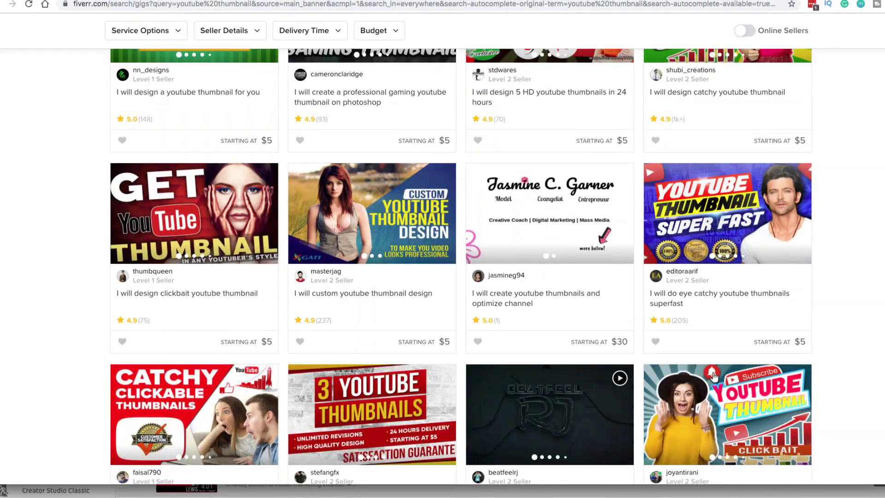
pyautogui.scroll(-2, 461, 267)
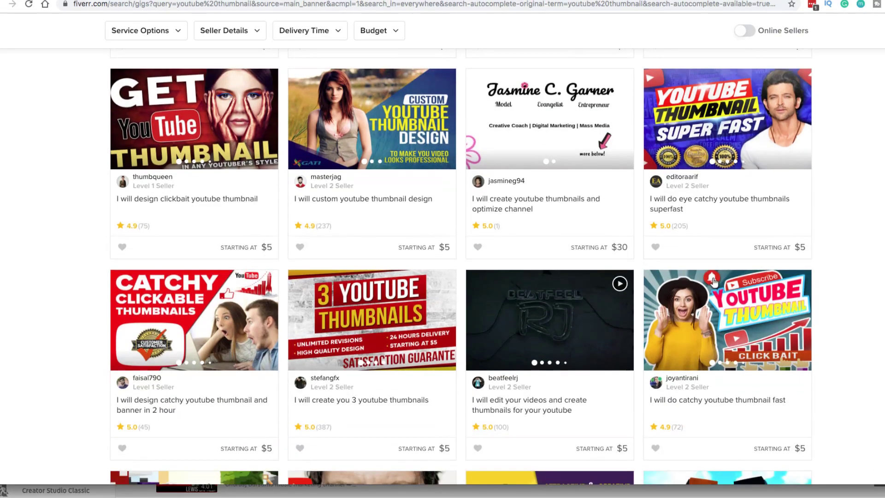
pyautogui.scroll(-4, 461, 267)
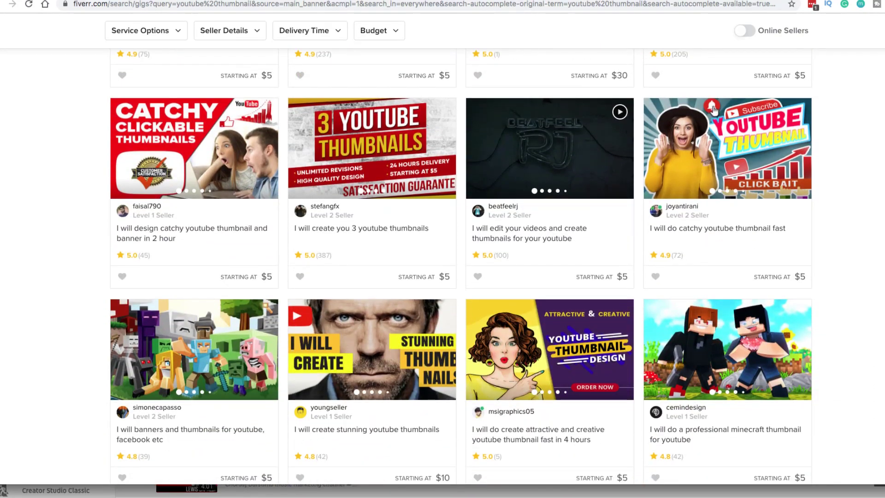
pyautogui.scroll(-5, 713, 109)
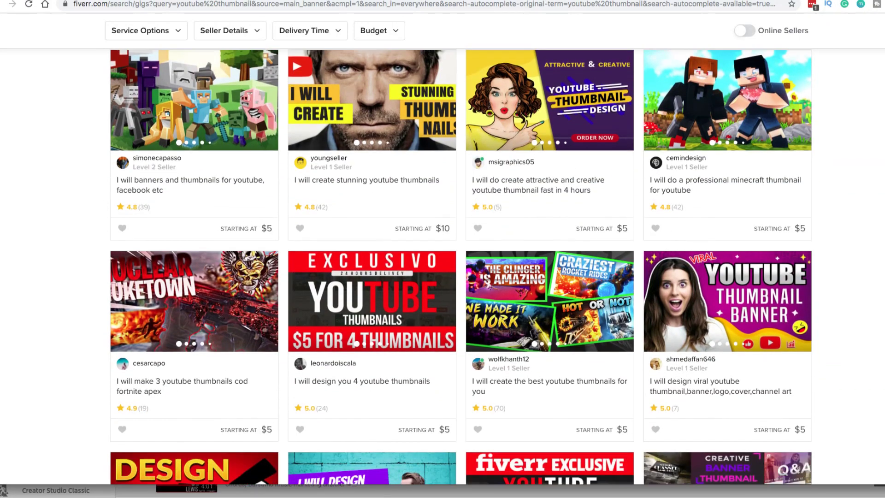
pyautogui.scroll(-4, 461, 267)
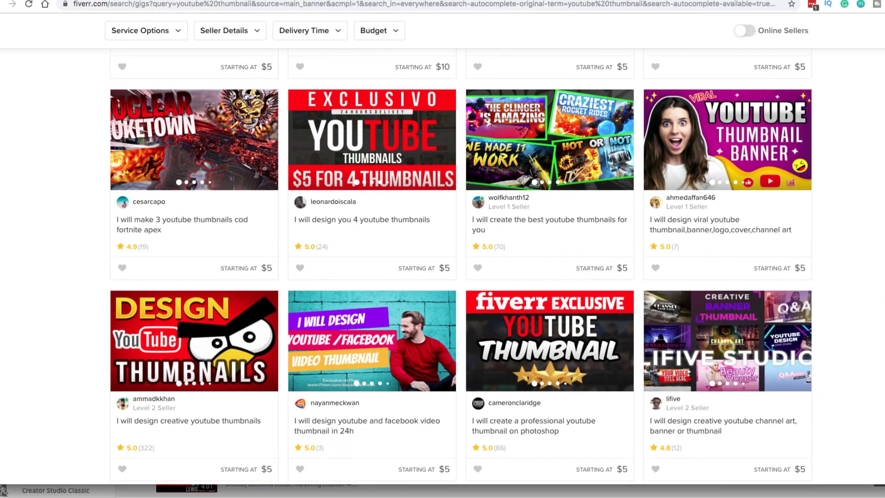
pyautogui.scroll(-1, 257, 331)
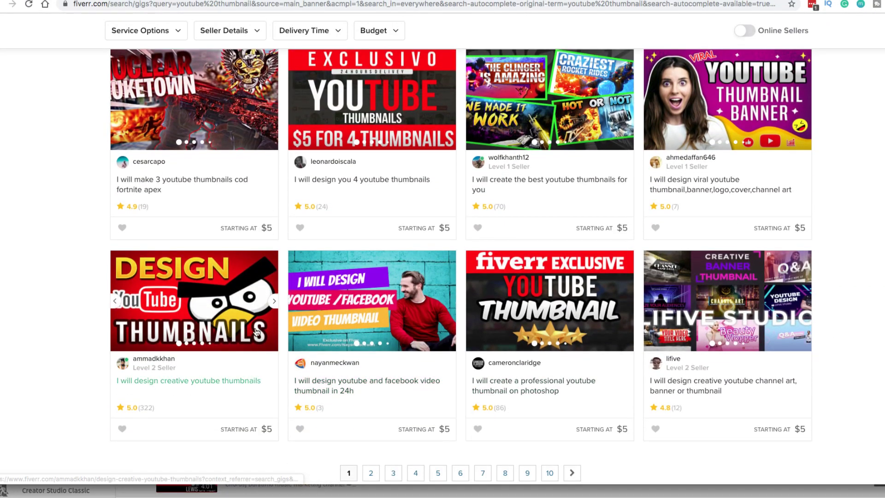